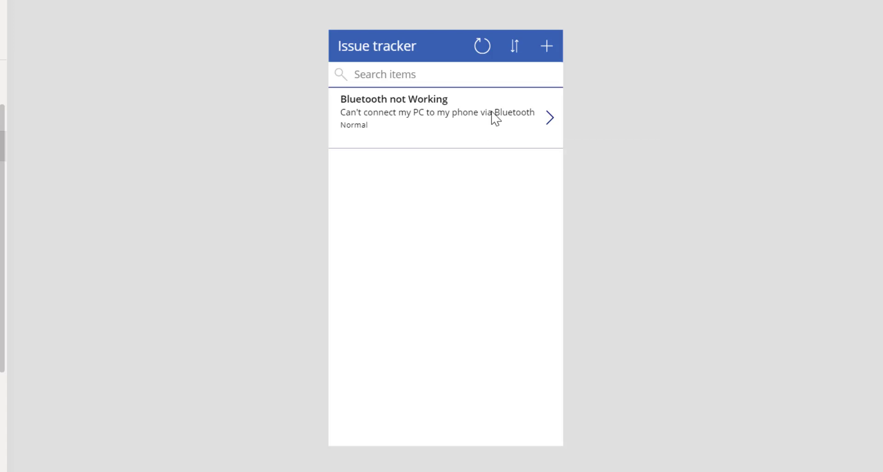
Change the gallery's issue description label so its text shows ThisItem.'Date reported'.
{"action": "left_click", "coordinate": [453, 112]}
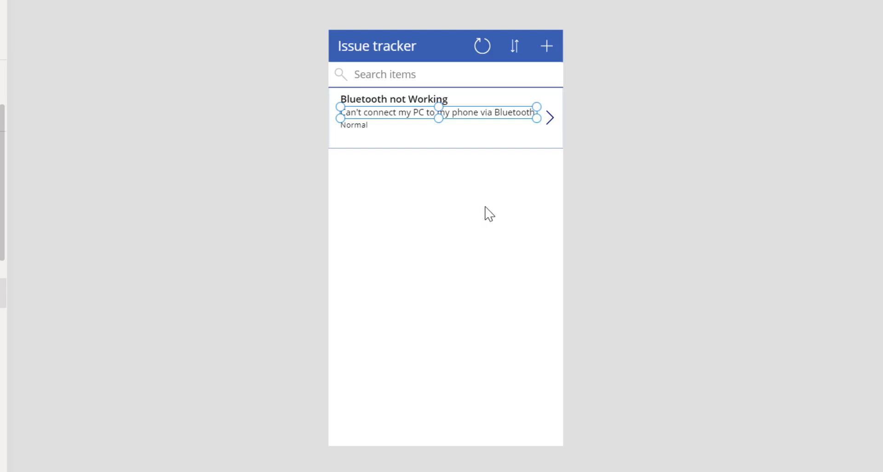
{"action": "scroll", "coordinate": [485, 207], "scroll_direction": "up", "scroll_amount": 2}
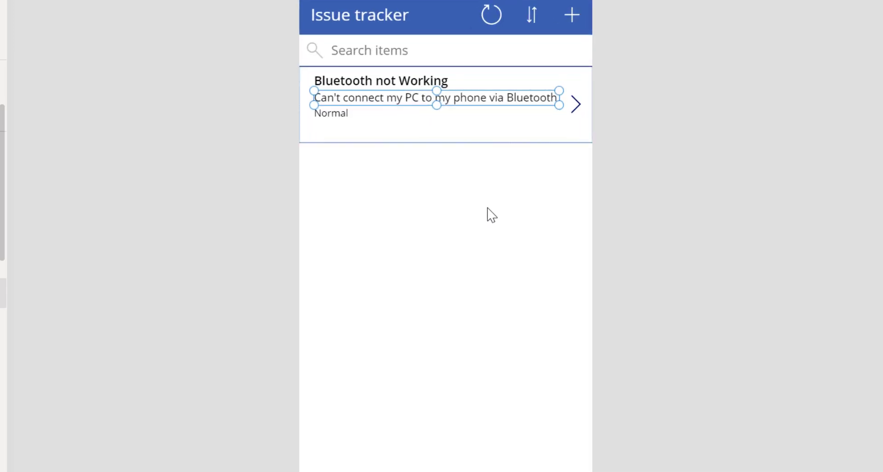
{"action": "scroll", "coordinate": [486, 210], "scroll_direction": "up", "scroll_amount": 1}
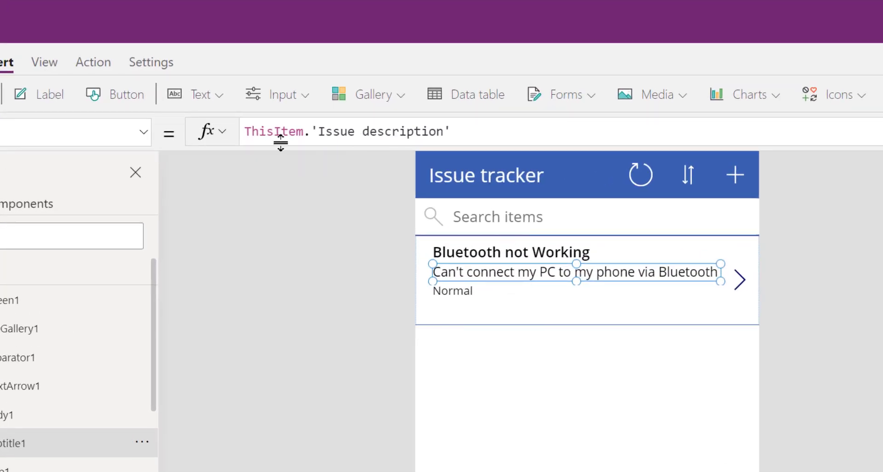
{"action": "left_click", "coordinate": [497, 133]}
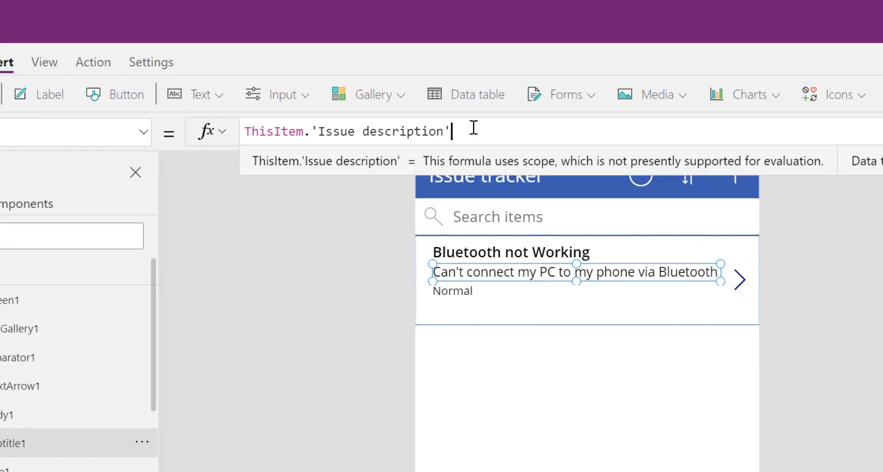
{"action": "left_click_drag", "start_coordinate": [473, 130], "coordinate": [311, 131]}
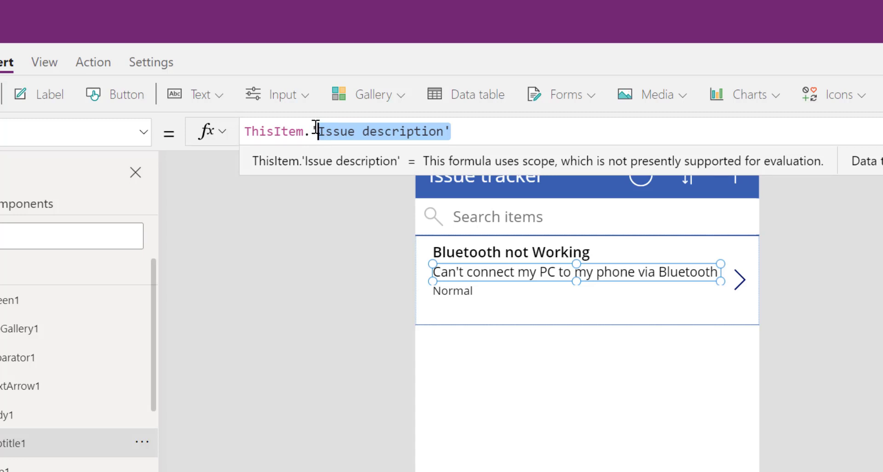
{"action": "type", "text": "date"}
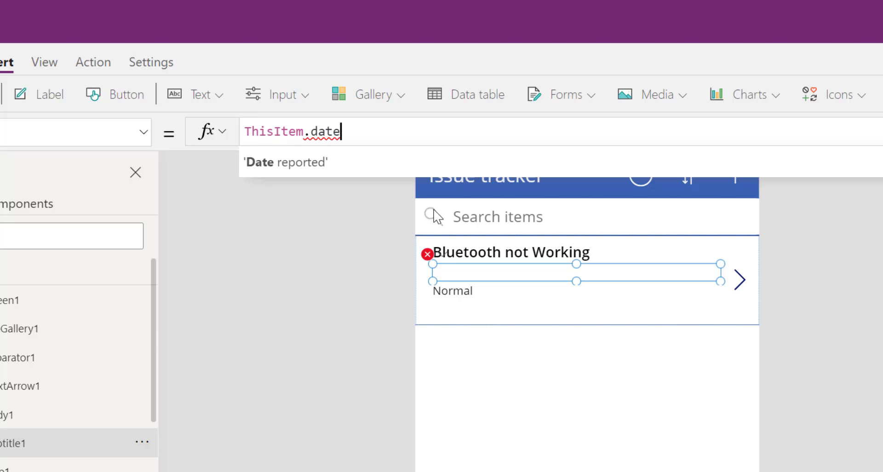
{"action": "left_click", "coordinate": [360, 160]}
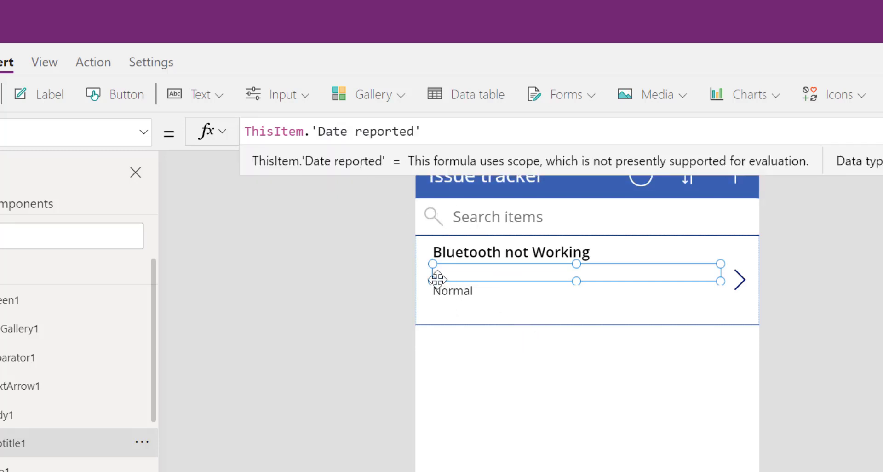
Narrow the date label from its left edge so it occupies about the right half of its original width.
{"action": "left_click_drag", "start_coordinate": [432, 280], "coordinate": [576, 280]}
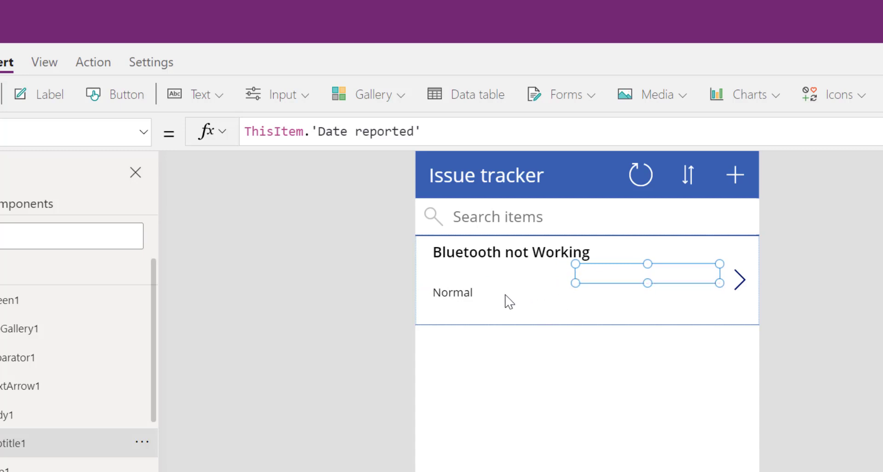
{"action": "left_click", "coordinate": [558, 280]}
{"action": "left_click", "coordinate": [643, 275]}
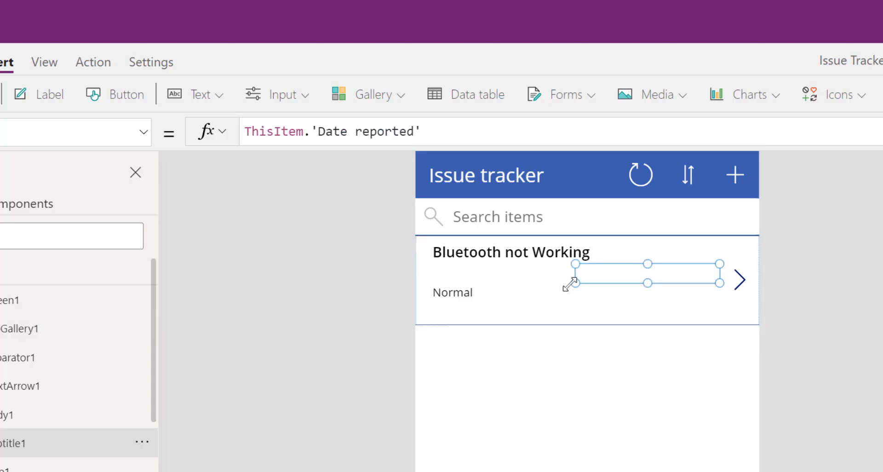
{"action": "left_click", "coordinate": [519, 285]}
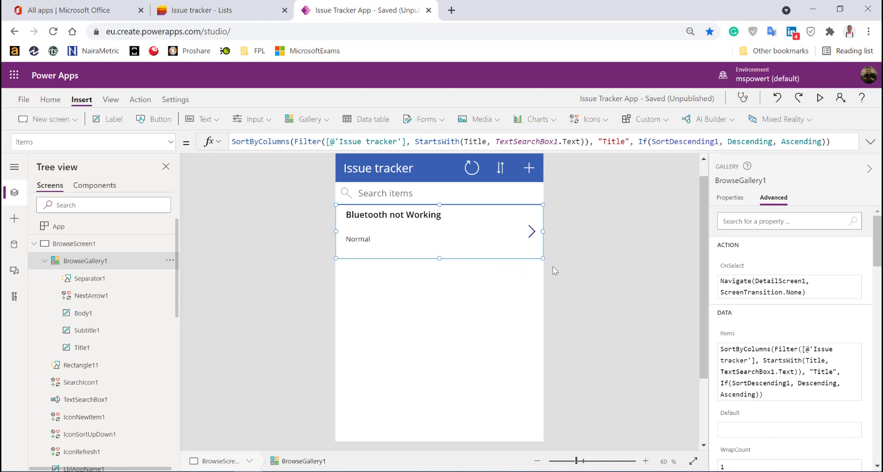
Preview the app and open the "Bluetooth not Working" issue for editing.
{"action": "left_click", "coordinate": [819, 99]}
{"action": "left_click", "coordinate": [543, 150]}
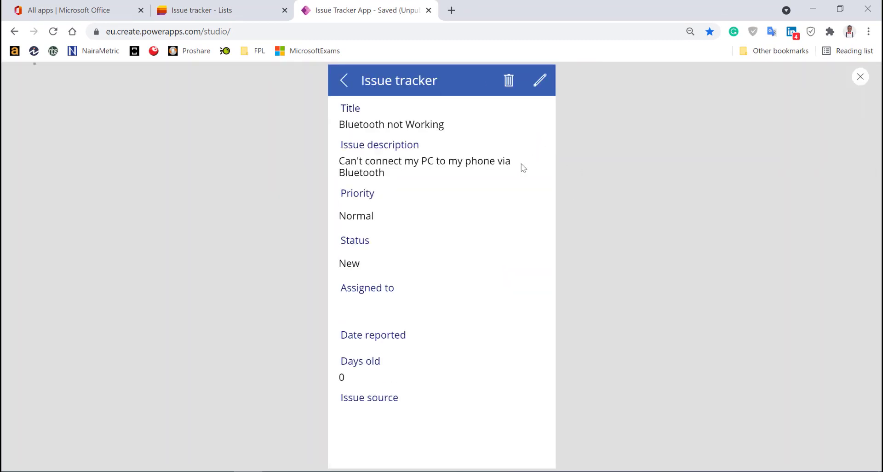
{"action": "left_click", "coordinate": [539, 81]}
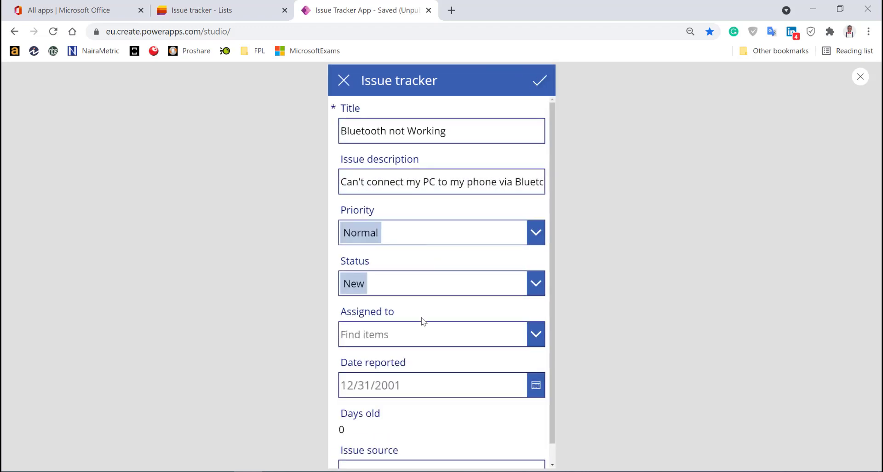
Set the issue's Date reported to July 6, 2021, save the record and close the preview.
{"action": "left_click", "coordinate": [437, 380]}
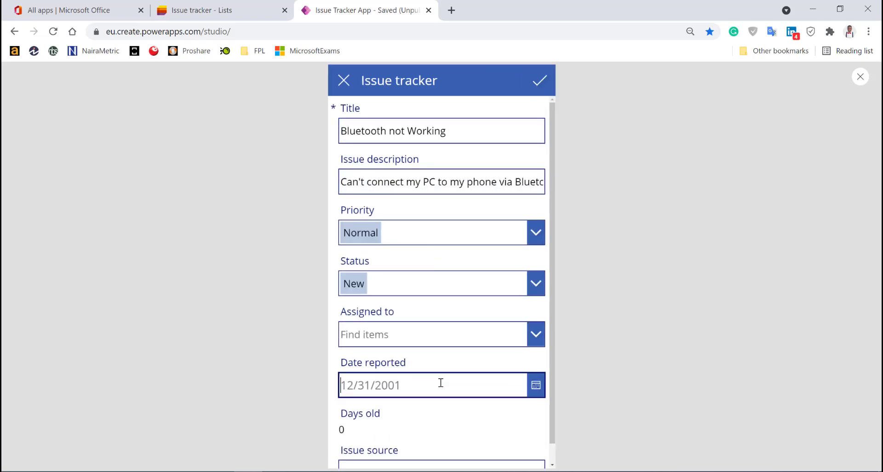
{"action": "left_click", "coordinate": [535, 388]}
{"action": "left_click", "coordinate": [404, 369]}
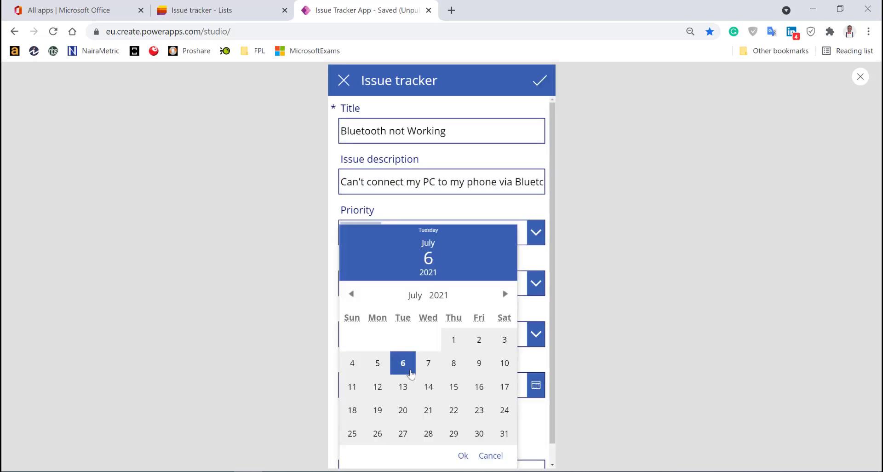
{"action": "left_click", "coordinate": [463, 455]}
{"action": "left_click", "coordinate": [543, 84]}
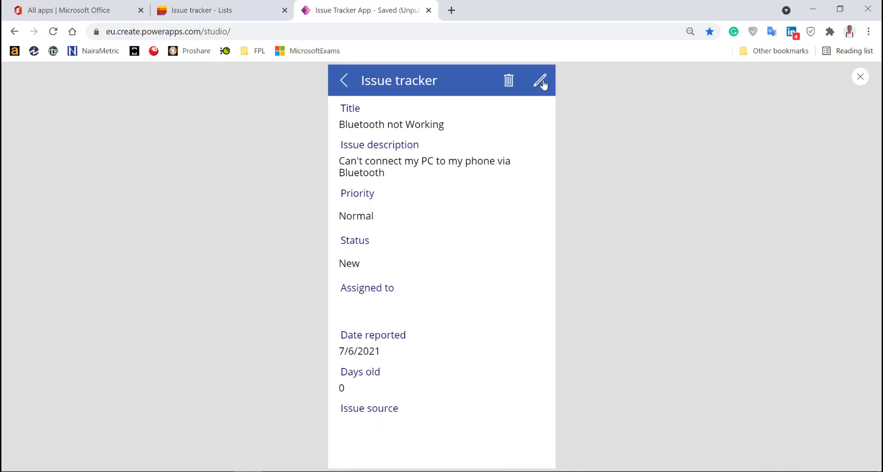
{"action": "left_click", "coordinate": [860, 77]}
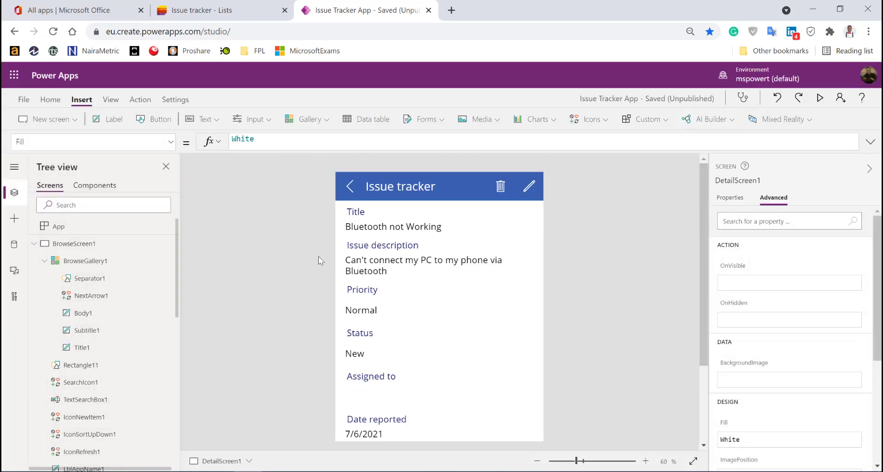
Return to BrowseScreen1 and move the date label slightly lower in the gallery item.
{"action": "left_click", "coordinate": [82, 247]}
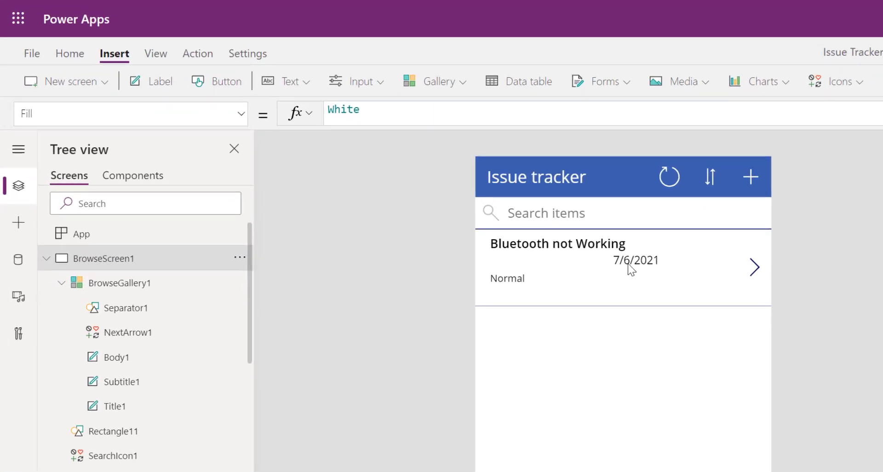
{"action": "left_click", "coordinate": [442, 247]}
{"action": "left_click_drag", "start_coordinate": [624, 266], "coordinate": [624, 268]}
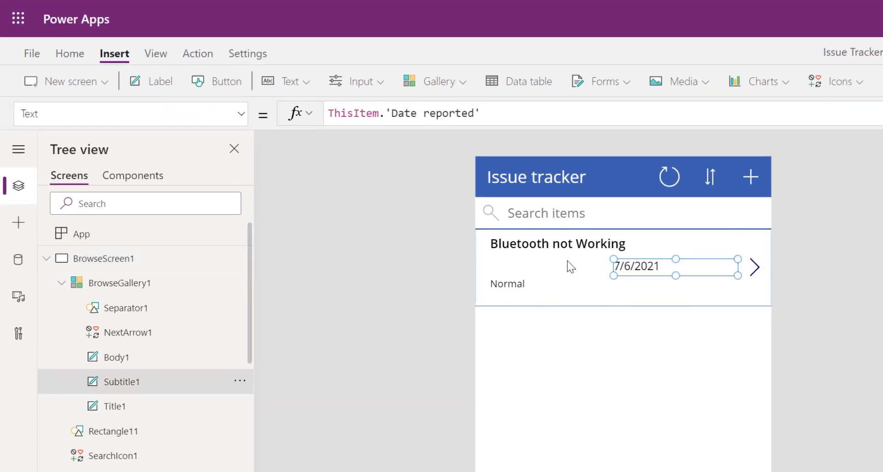
Insert a new label inside the gallery's item template and narrow it to fit beside the date.
{"action": "left_click", "coordinate": [765, 299]}
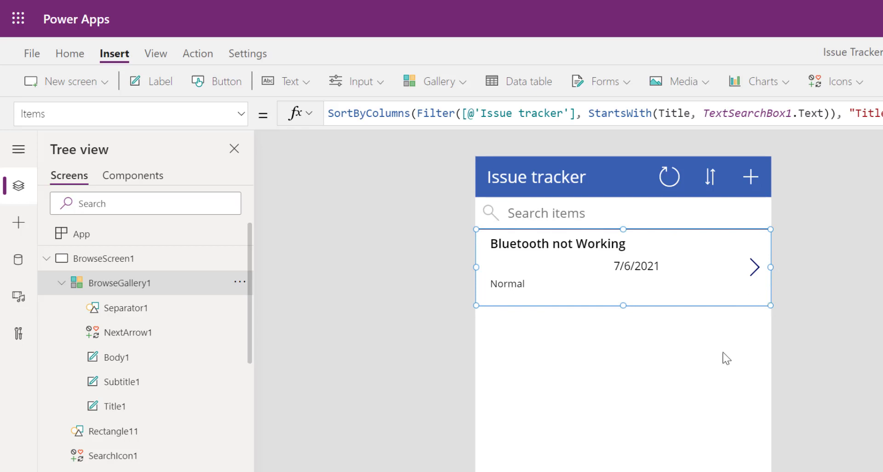
{"action": "left_click", "coordinate": [732, 376]}
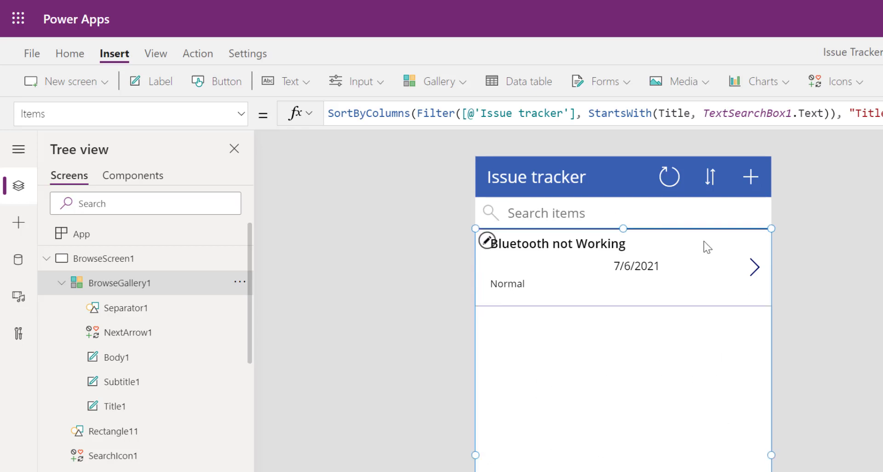
{"action": "left_click", "coordinate": [765, 299]}
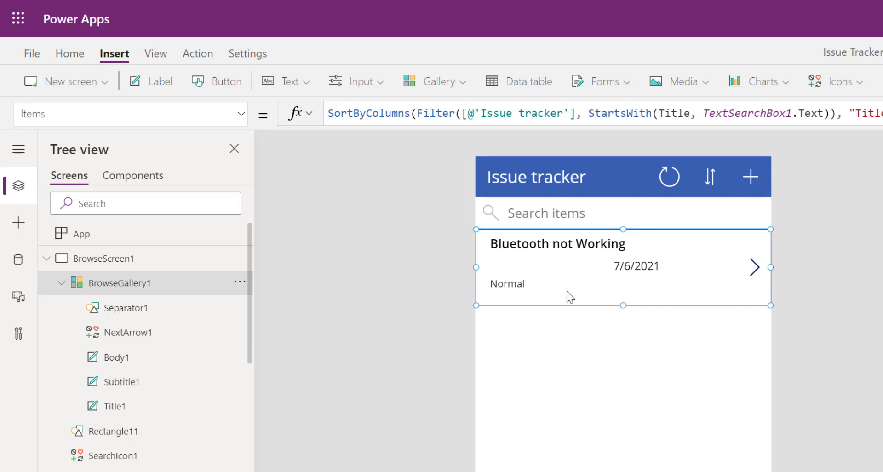
{"action": "left_click", "coordinate": [151, 82]}
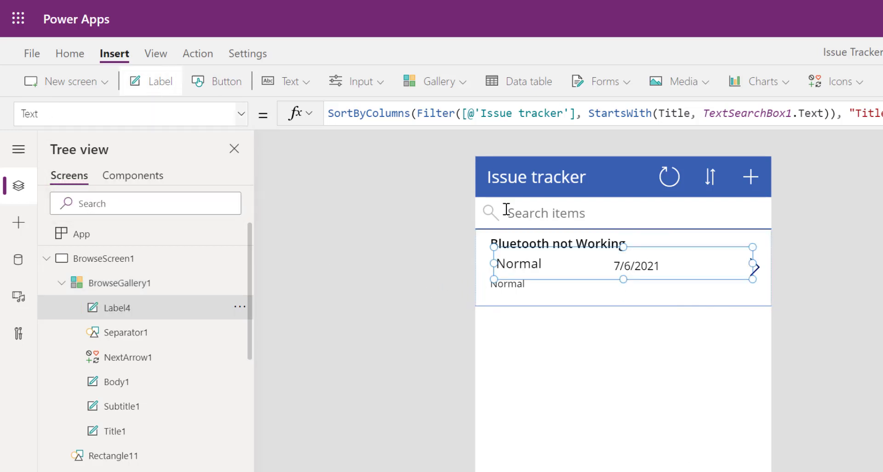
{"action": "left_click_drag", "start_coordinate": [752, 263], "coordinate": [596, 258]}
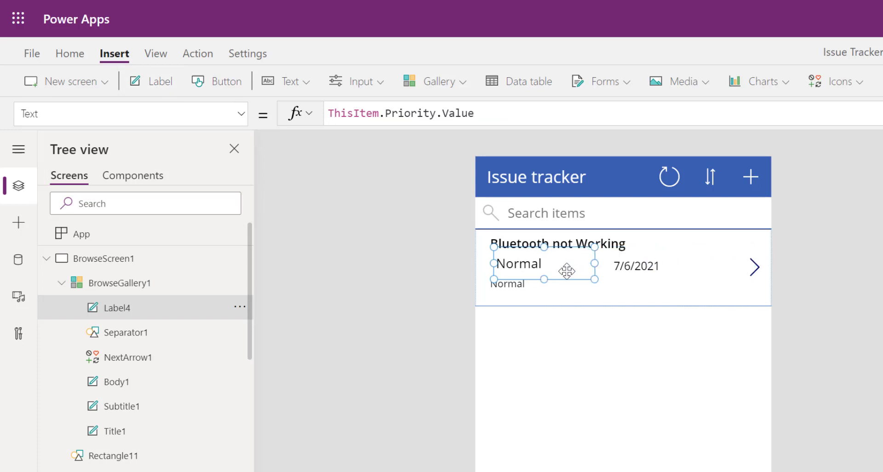
Replace the new label's text formula with "Date Reported".
{"action": "left_click_drag", "start_coordinate": [493, 116], "coordinate": [315, 112]}
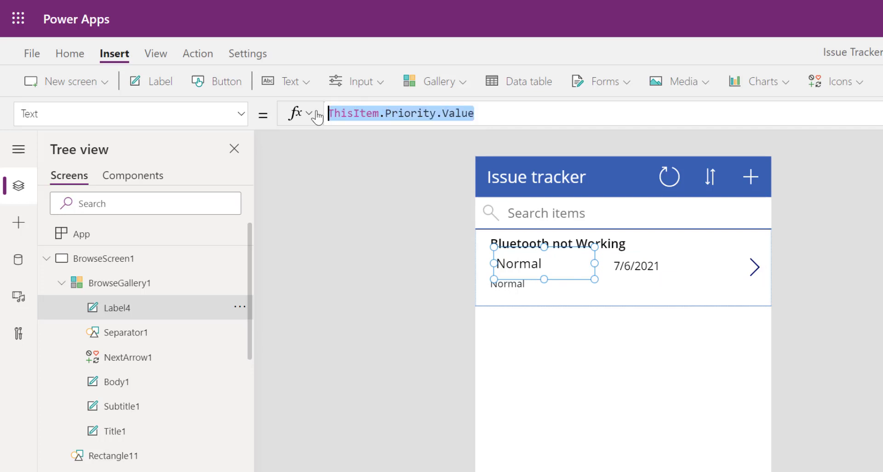
{"action": "type", "text": "\""}
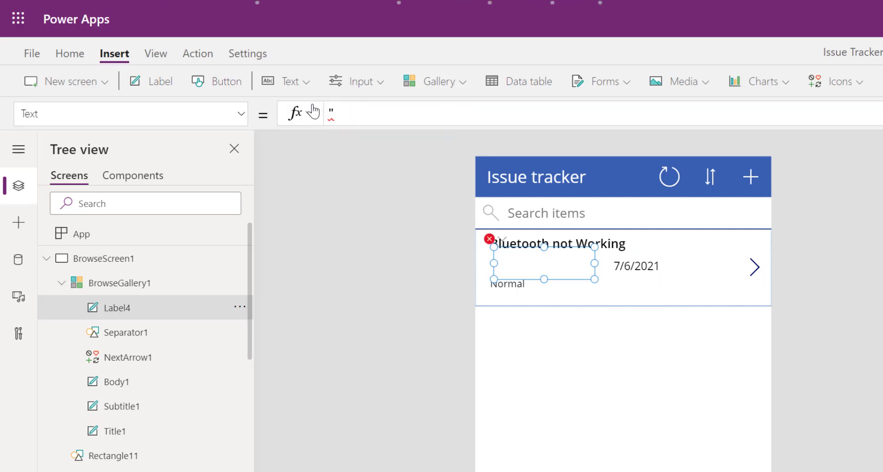
{"action": "type", "text": "Date Repor"}
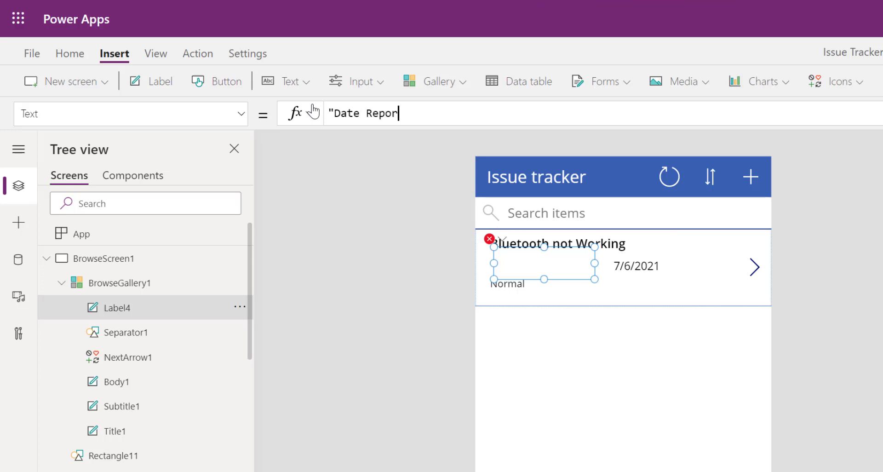
{"action": "type", "text": "ted\""}
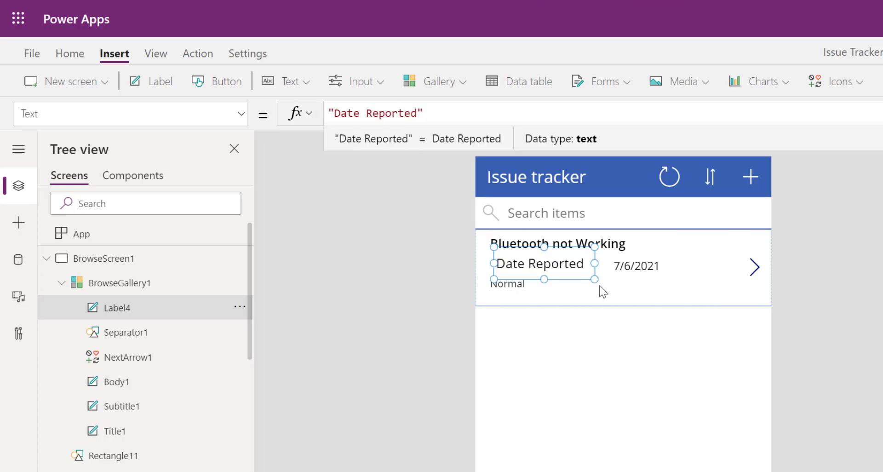
Adjust the date value's vertical position so it lines up with the Date Reported label.
{"action": "left_click", "coordinate": [640, 268]}
{"action": "left_click_drag", "start_coordinate": [640, 266], "coordinate": [634, 265]}
{"action": "double_click", "coordinate": [635, 267]}
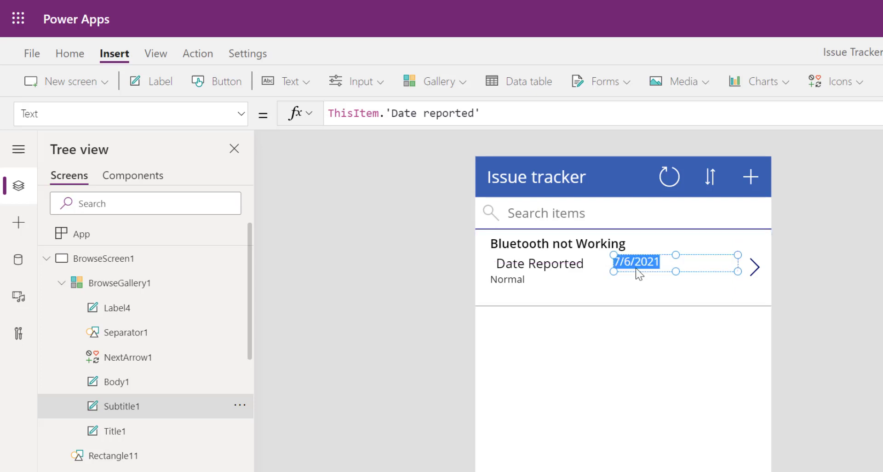
{"action": "left_click", "coordinate": [813, 289]}
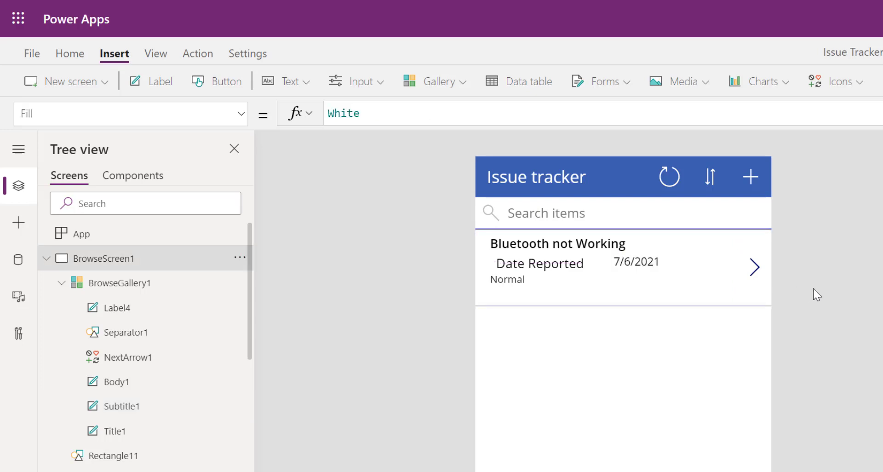
{"action": "left_click", "coordinate": [635, 258]}
{"action": "scroll", "coordinate": [634, 259], "scroll_direction": "up", "scroll_amount": 2}
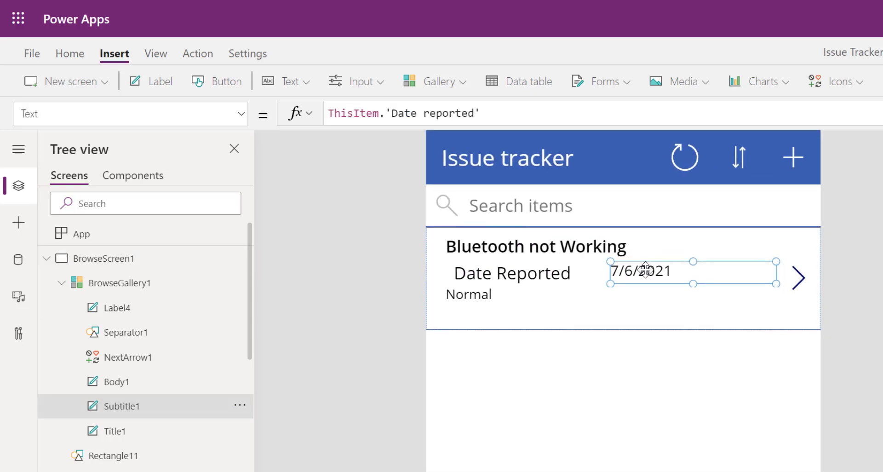
{"action": "left_click_drag", "start_coordinate": [646, 273], "coordinate": [645, 278]}
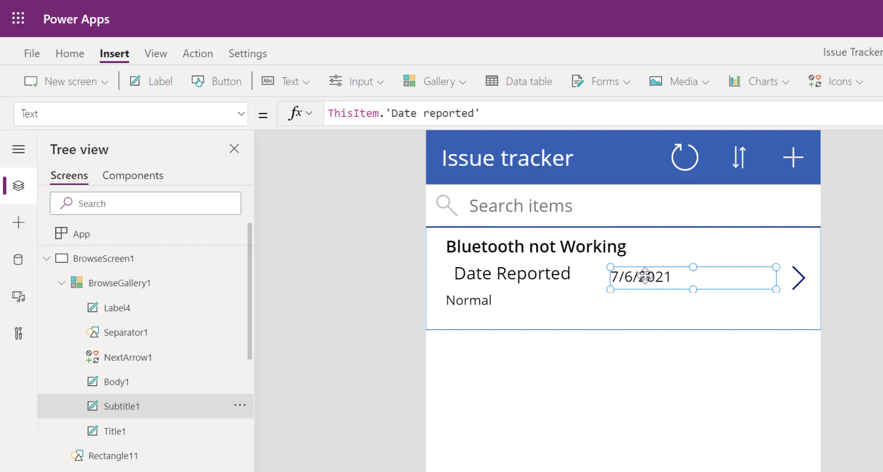
Check the Date Reported label's font size and set the date value's font size to 21 to match.
{"action": "left_click", "coordinate": [536, 278]}
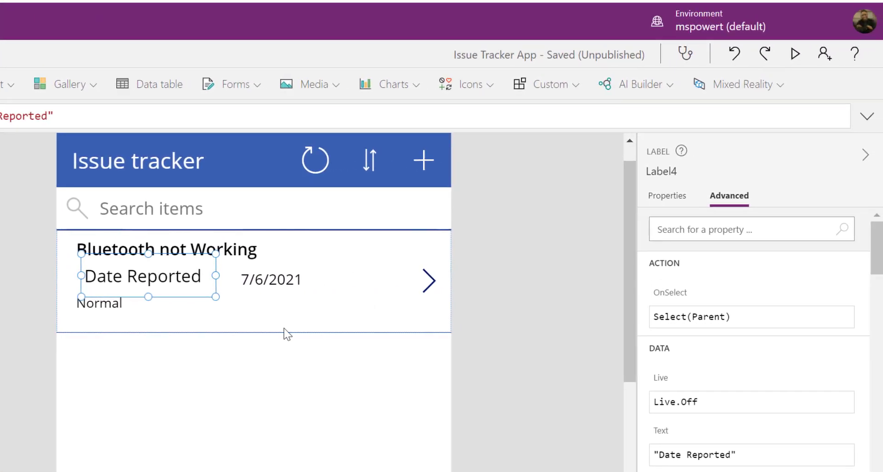
{"action": "left_click", "coordinate": [679, 203]}
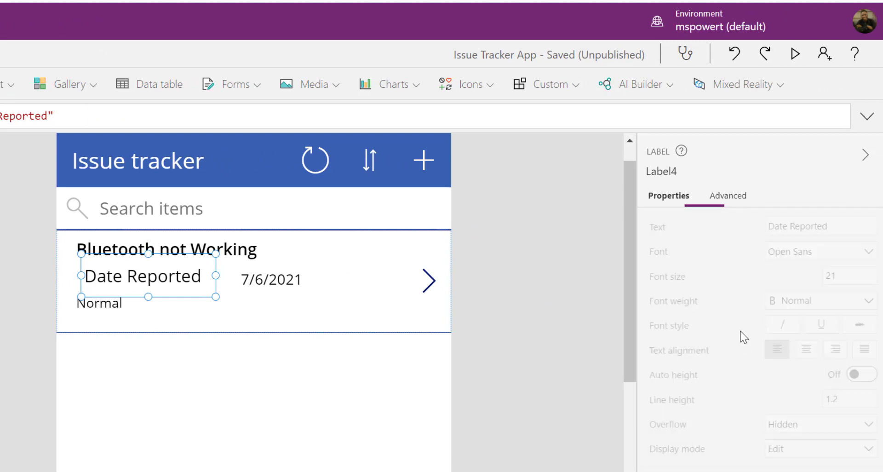
{"action": "scroll", "coordinate": [742, 352], "scroll_direction": "down", "scroll_amount": 3}
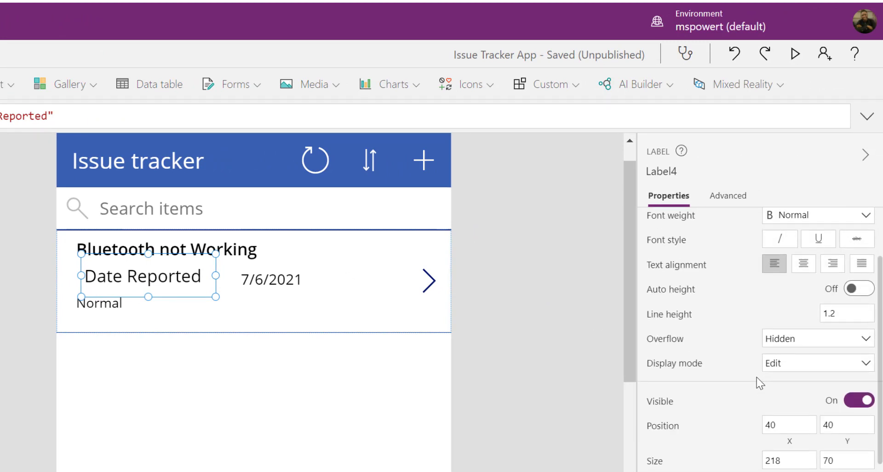
{"action": "scroll", "coordinate": [757, 377], "scroll_direction": "down", "scroll_amount": 5}
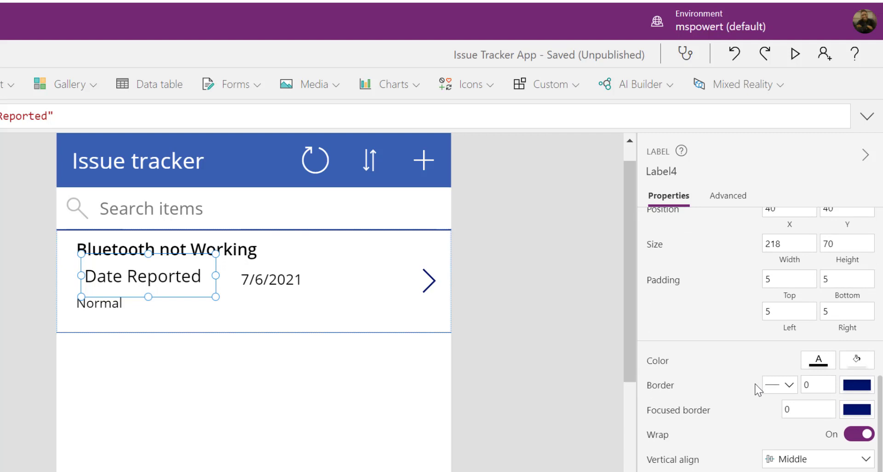
{"action": "scroll", "coordinate": [749, 394], "scroll_direction": "up", "scroll_amount": 8}
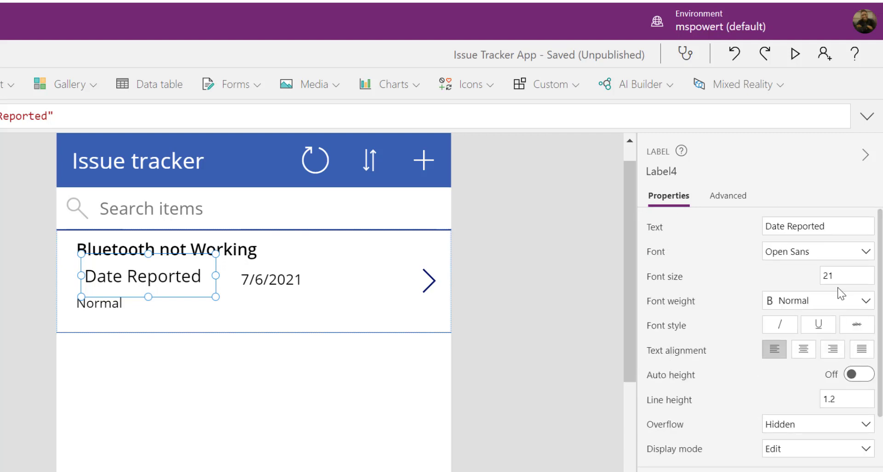
{"action": "left_click", "coordinate": [258, 278]}
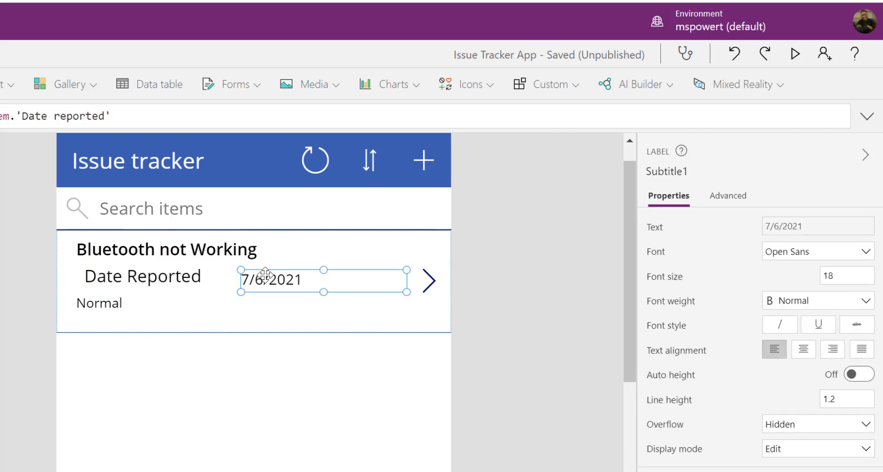
{"action": "left_click", "coordinate": [847, 276]}
{"action": "type", "text": "21"}
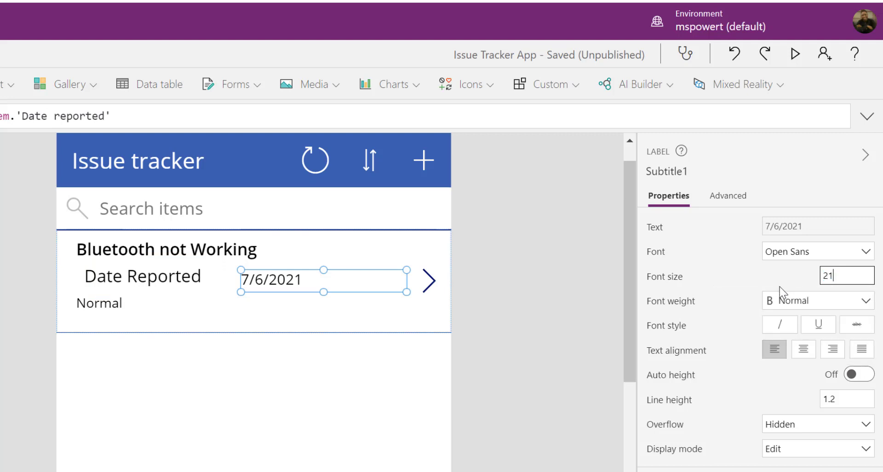
{"action": "key", "text": "Return"}
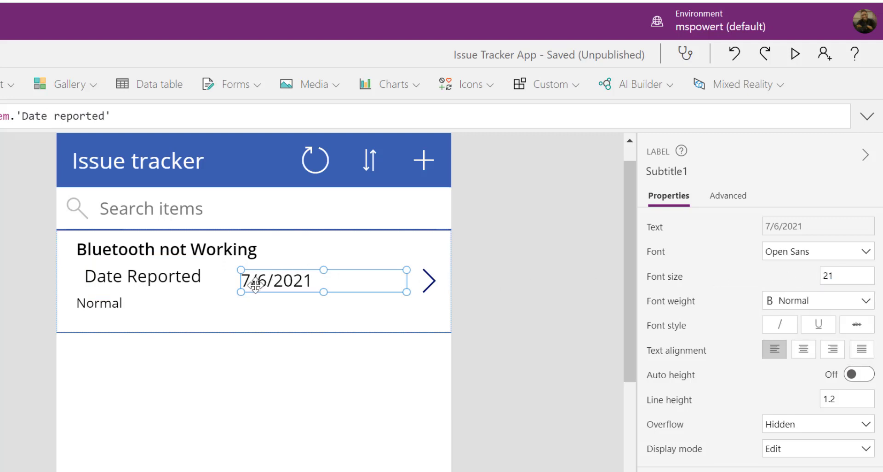
Move the date value up to about Y 57 and shift the Date Reported label left to about X 32.
{"action": "left_click_drag", "start_coordinate": [255, 286], "coordinate": [254, 282]}
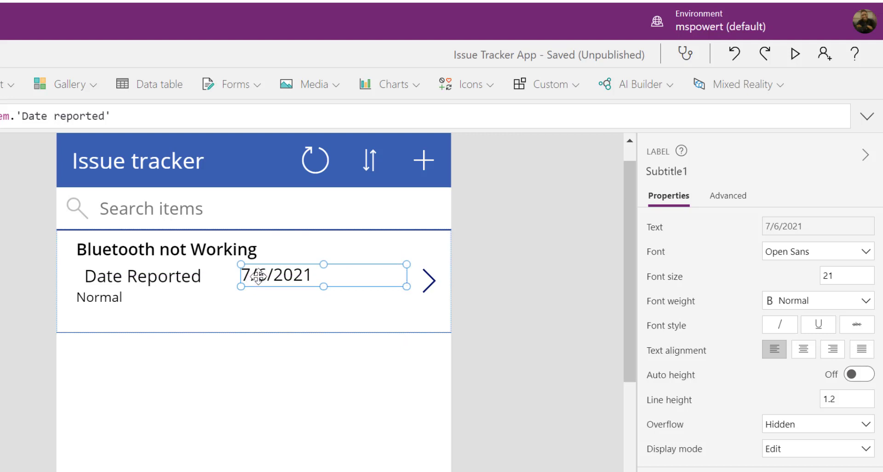
{"action": "left_click", "coordinate": [511, 293]}
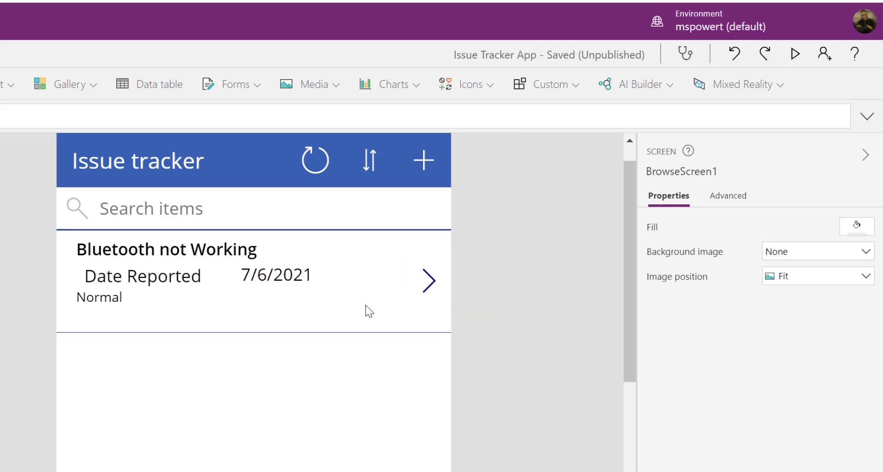
{"action": "left_click", "coordinate": [144, 279]}
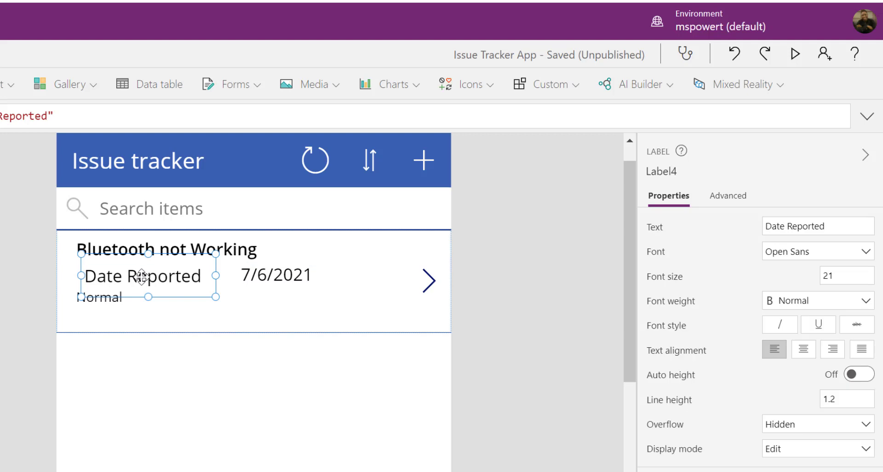
{"action": "left_click_drag", "start_coordinate": [140, 277], "coordinate": [135, 276]}
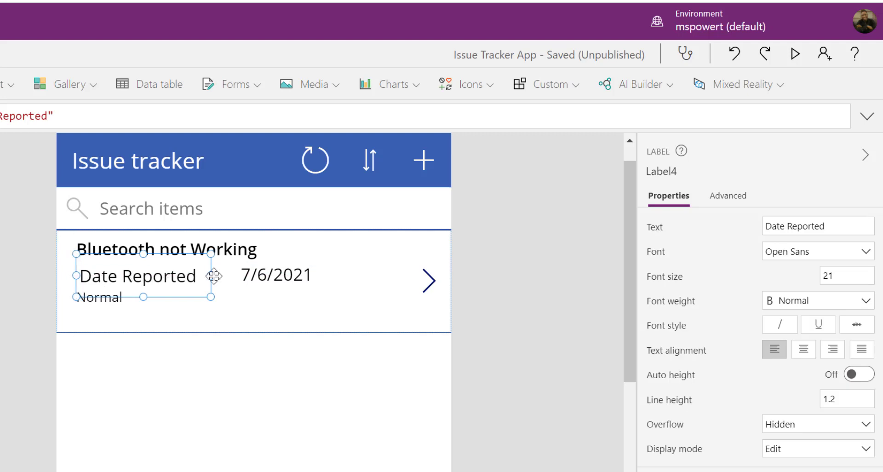
Shorten the Date Reported label to a height of about 53 so it clears the priority text below.
{"action": "left_click", "coordinate": [275, 277]}
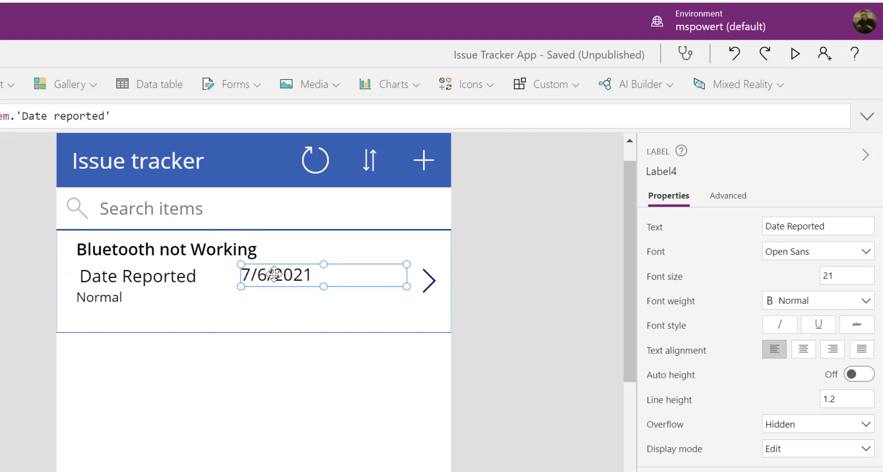
{"action": "left_click", "coordinate": [166, 280]}
{"action": "left_click", "coordinate": [121, 301]}
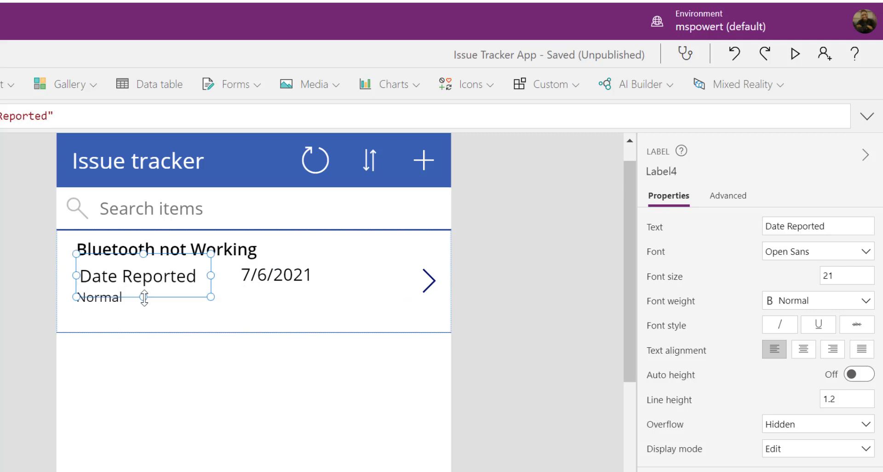
{"action": "left_click_drag", "start_coordinate": [143, 297], "coordinate": [171, 276]}
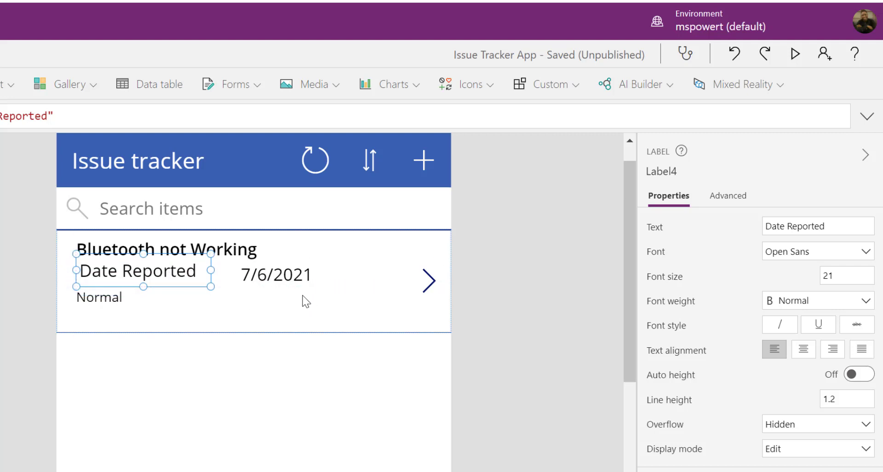
{"action": "left_click", "coordinate": [488, 275]}
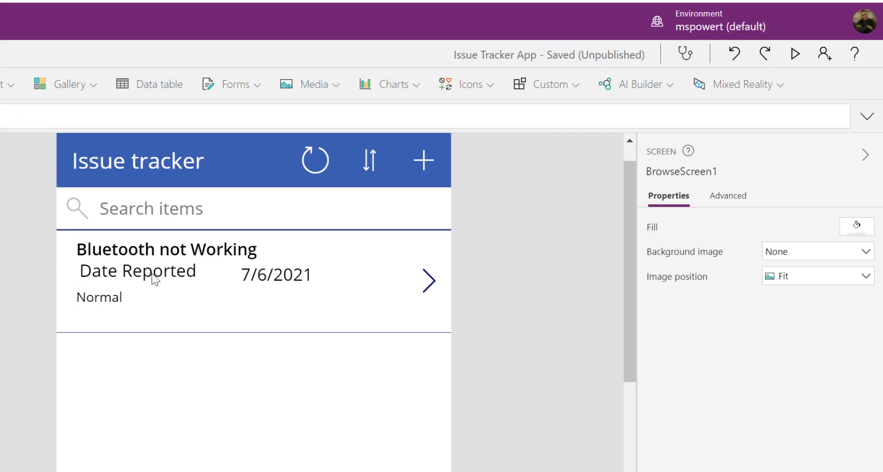
Match the date value's size to the Date Reported label by setting width 218 and height 53.
{"action": "left_click", "coordinate": [154, 278]}
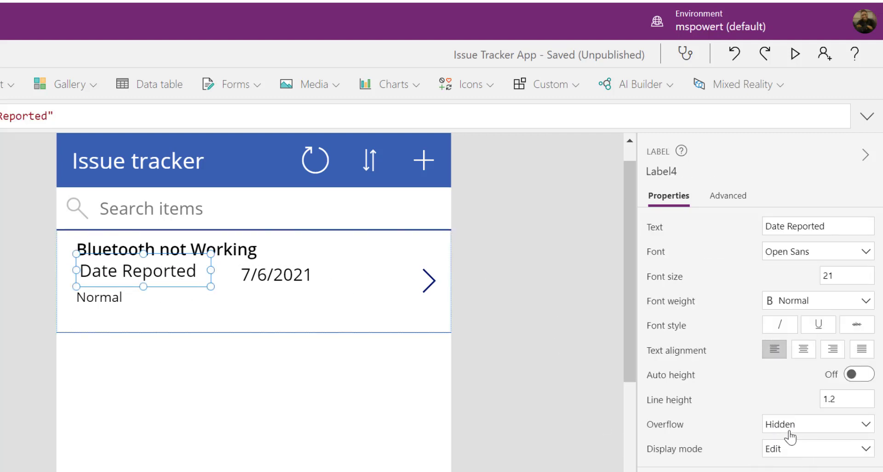
{"action": "scroll", "coordinate": [759, 374], "scroll_direction": "down", "scroll_amount": 3}
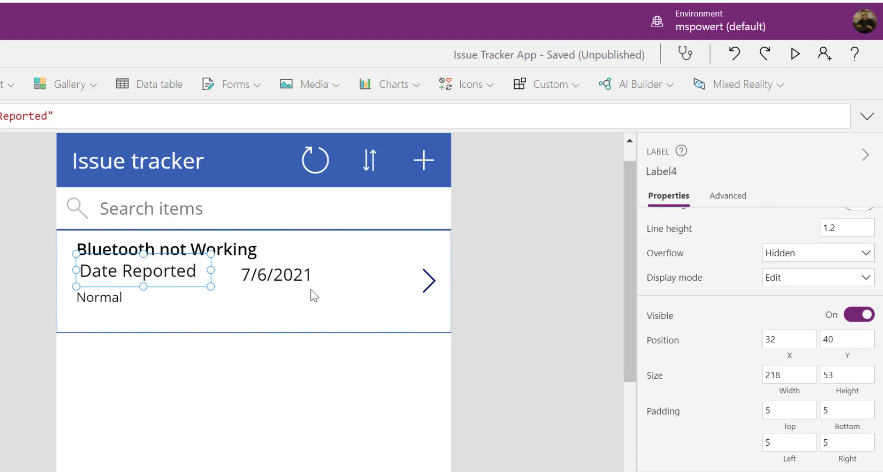
{"action": "left_click", "coordinate": [289, 277]}
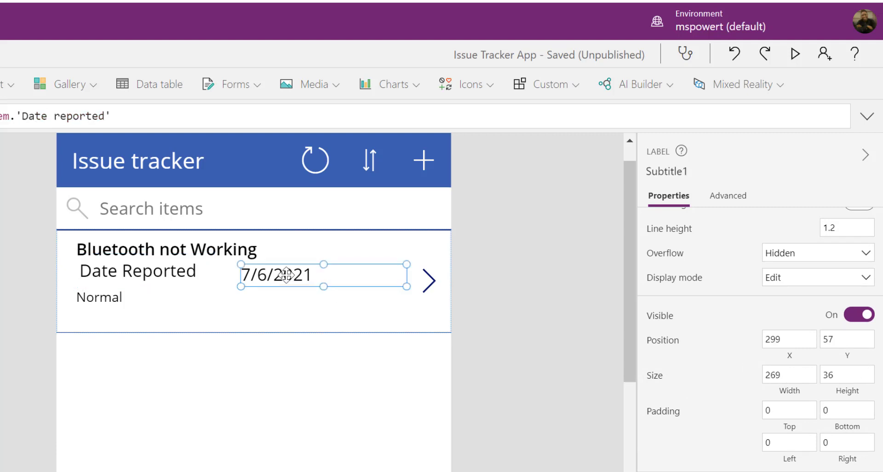
{"action": "left_click", "coordinate": [796, 370]}
{"action": "type", "text": "218"}
{"action": "left_click", "coordinate": [853, 373]}
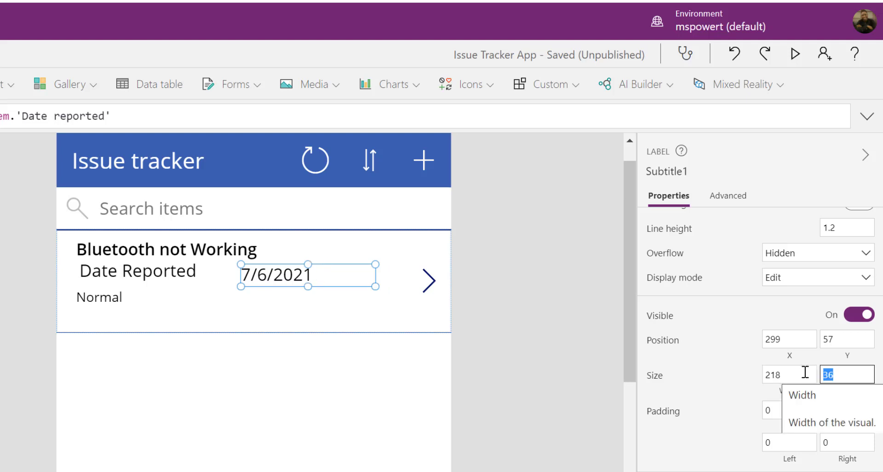
{"action": "type", "text": "5"}
{"action": "left_click", "coordinate": [748, 376]}
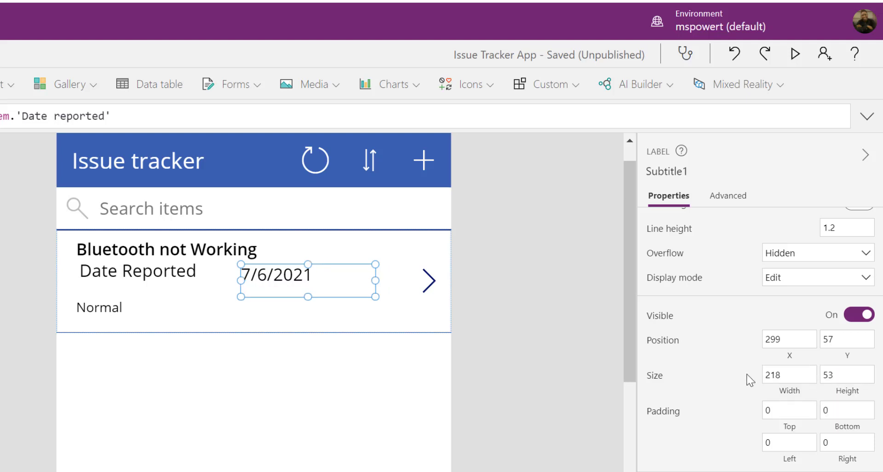
Move the Date Reported label down to about Y 52, directly beneath the issue title.
{"action": "left_click", "coordinate": [174, 269]}
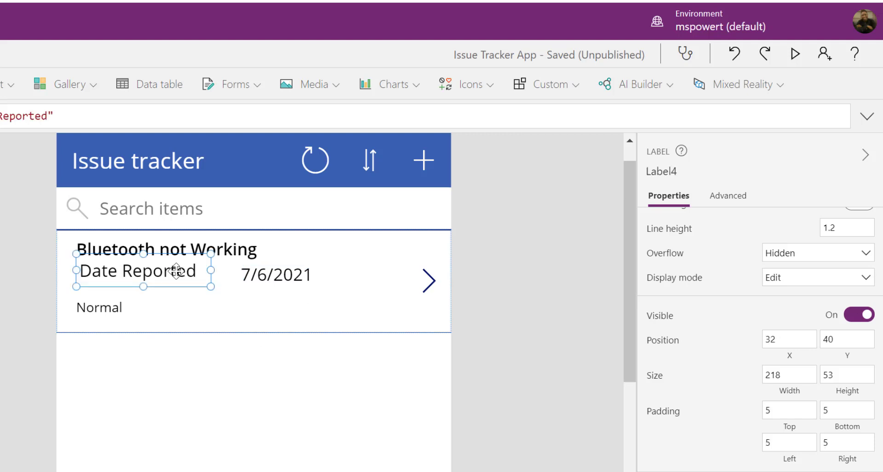
{"action": "left_click_drag", "start_coordinate": [174, 270], "coordinate": [176, 277]}
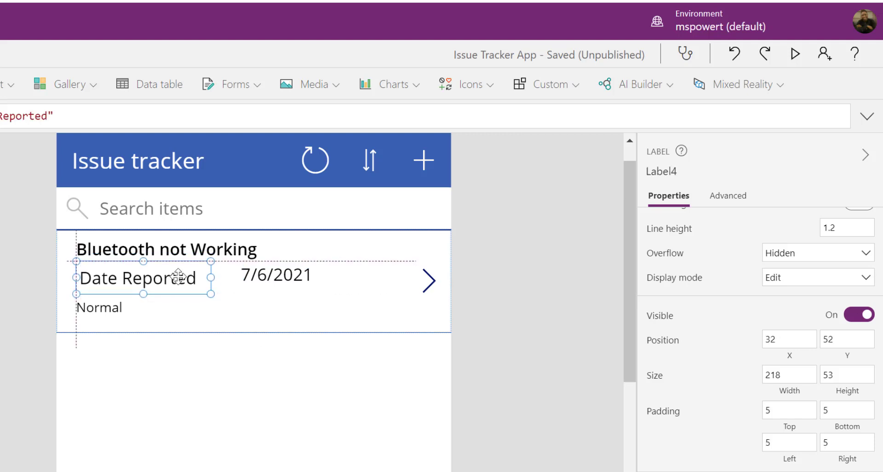
{"action": "left_click", "coordinate": [266, 275]}
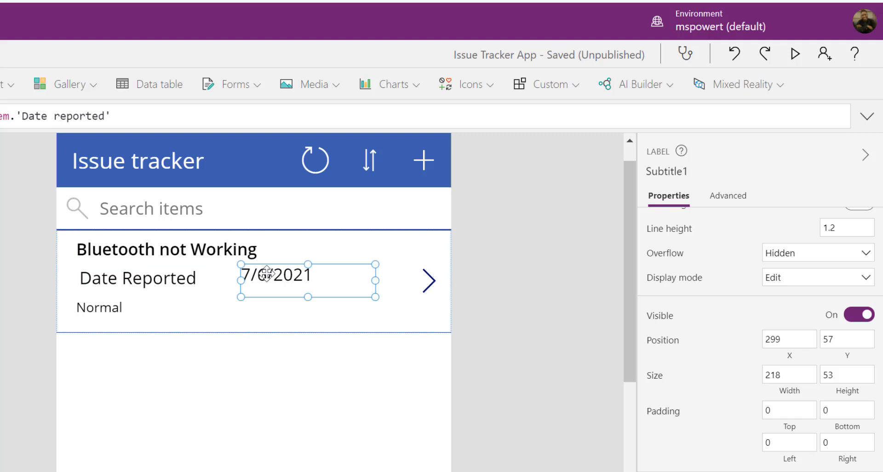
{"action": "left_click", "coordinate": [171, 278]}
Set the date value's vertical alignment to Middle and move it to about X 303, Y 52, level with the Date Reported label.
{"action": "left_click", "coordinate": [282, 282]}
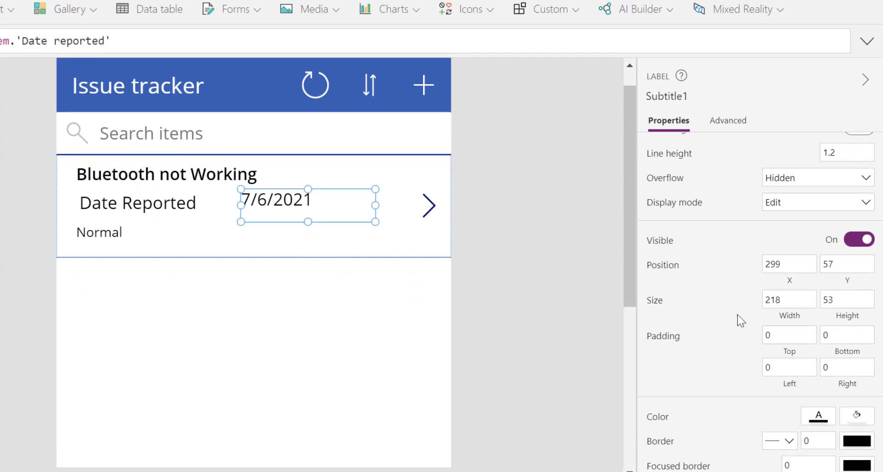
{"action": "scroll", "coordinate": [737, 314], "scroll_direction": "down", "scroll_amount": 3}
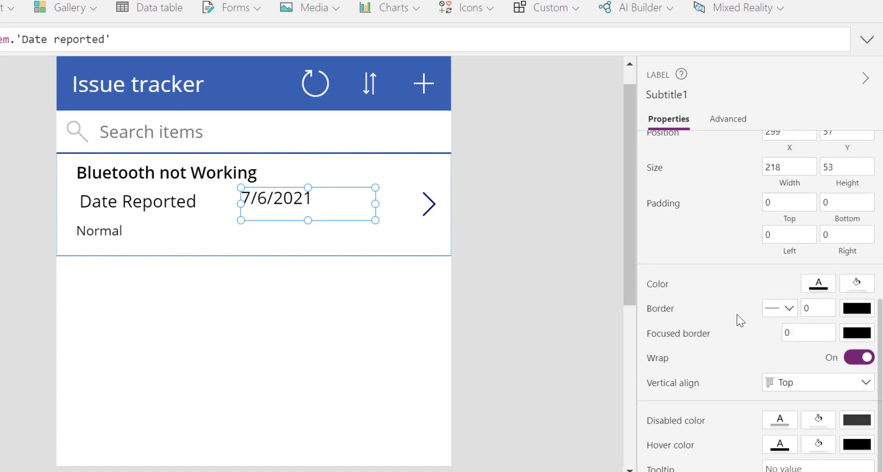
{"action": "left_click", "coordinate": [810, 386]}
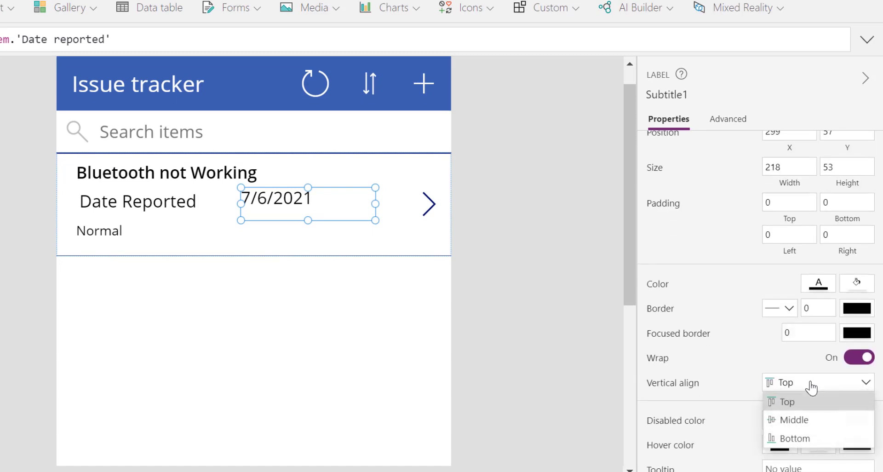
{"action": "left_click", "coordinate": [808, 418]}
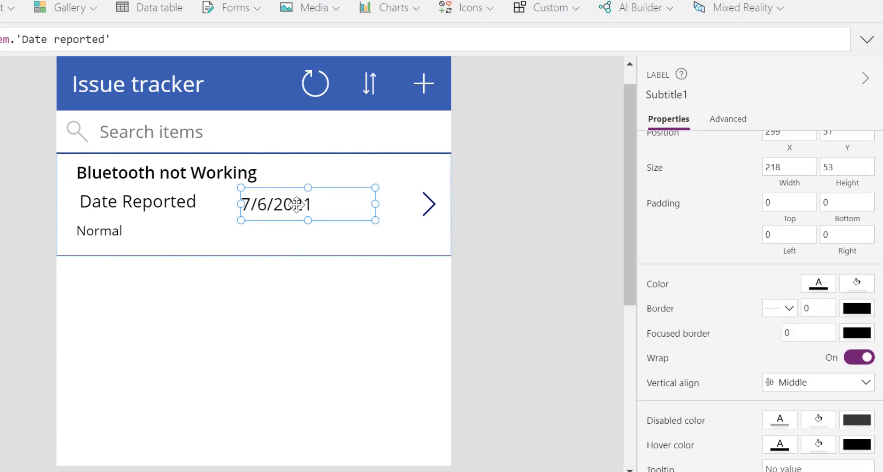
{"action": "left_click_drag", "start_coordinate": [295, 203], "coordinate": [292, 203]}
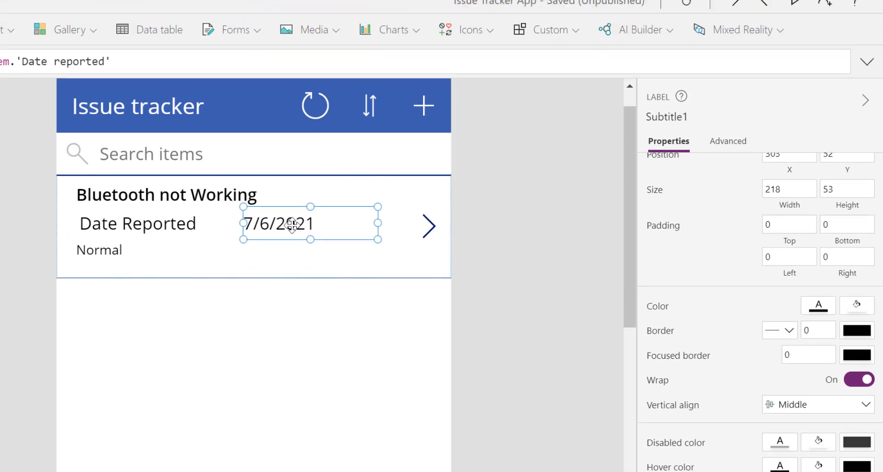
{"action": "left_click", "coordinate": [468, 250]}
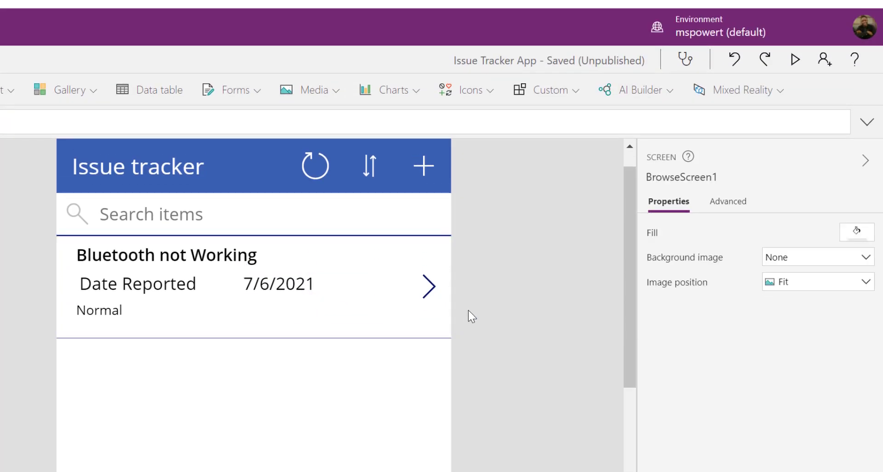
Give the Date Reported label a heavier font weight.
{"action": "left_click", "coordinate": [139, 285]}
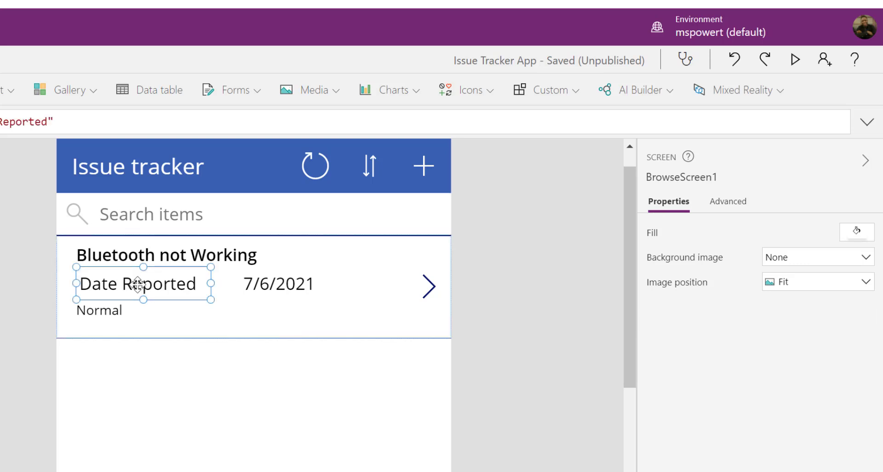
{"action": "mouse_move", "coordinate": [132, 284]}
{"action": "left_mouse_down"}
{"action": "mouse_move", "coordinate": [121, 282]}
{"action": "mouse_move", "coordinate": [134, 280]}
{"action": "left_mouse_up"}
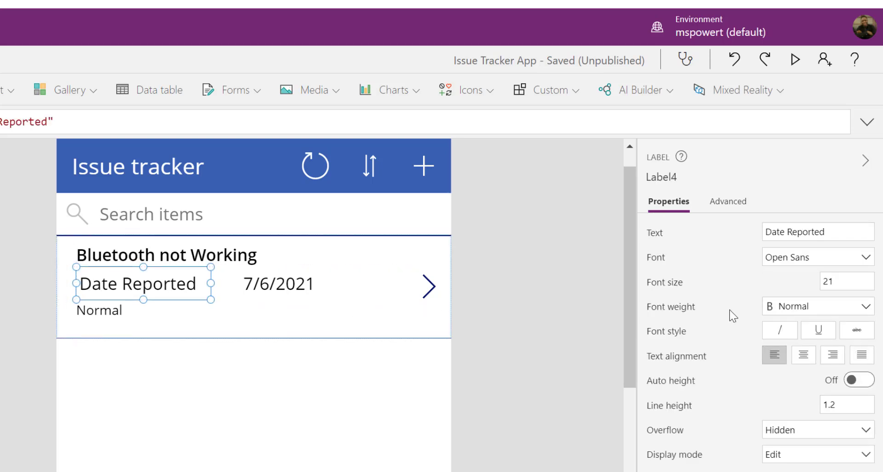
{"action": "left_click", "coordinate": [798, 307]}
{"action": "left_click", "coordinate": [796, 344]}
Change the priority text beneath Date Reported to show the issue's status with the formula ThisItem.Status.Value.
{"action": "left_click", "coordinate": [103, 316]}
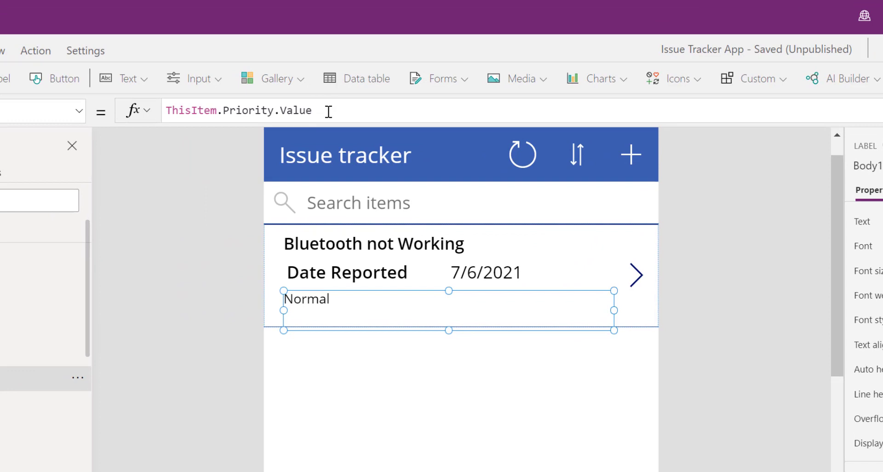
{"action": "left_click_drag", "start_coordinate": [328, 112], "coordinate": [223, 111]}
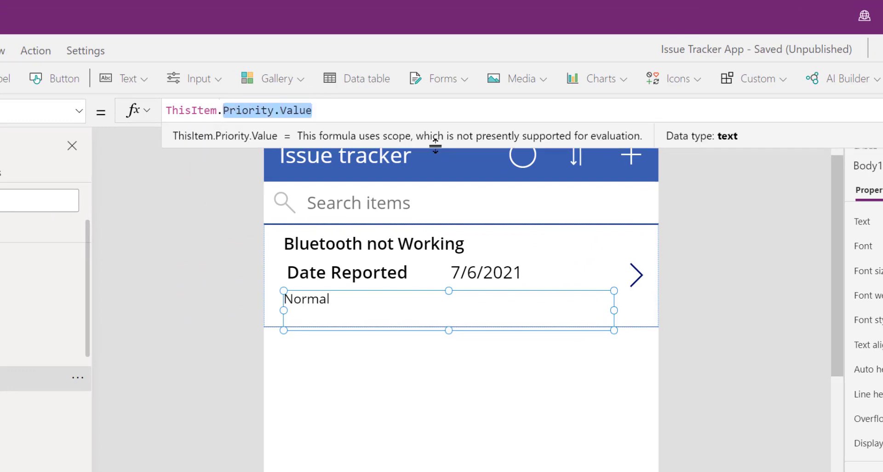
{"action": "type", "text": "Stat"}
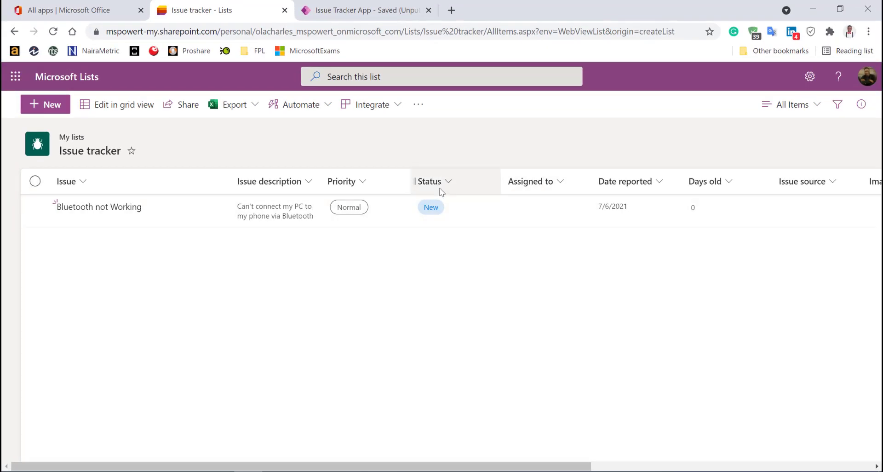
{"action": "left_click", "coordinate": [355, 10]}
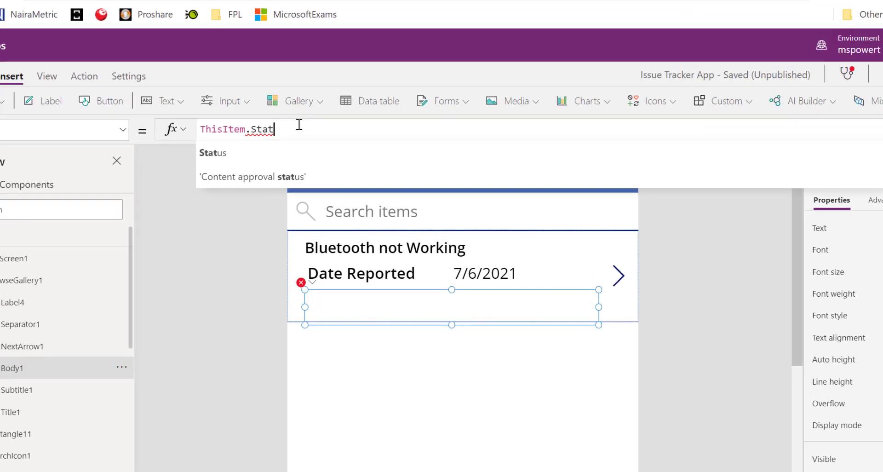
{"action": "type", "text": "us."}
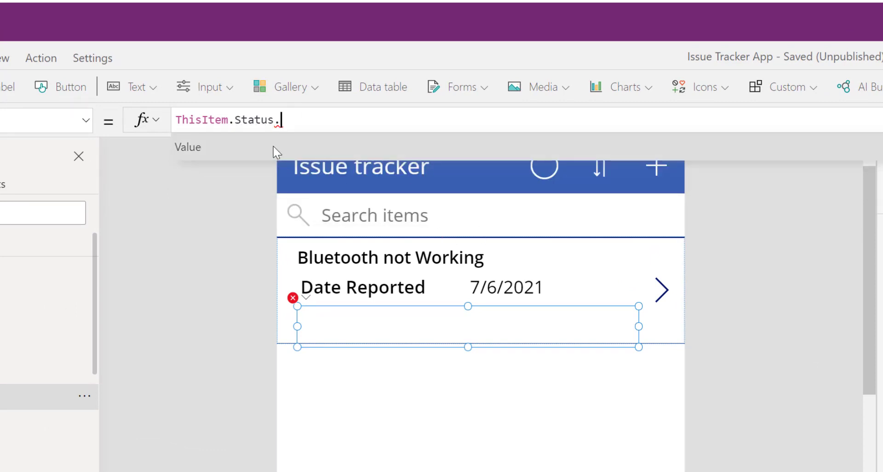
{"action": "left_click", "coordinate": [273, 146]}
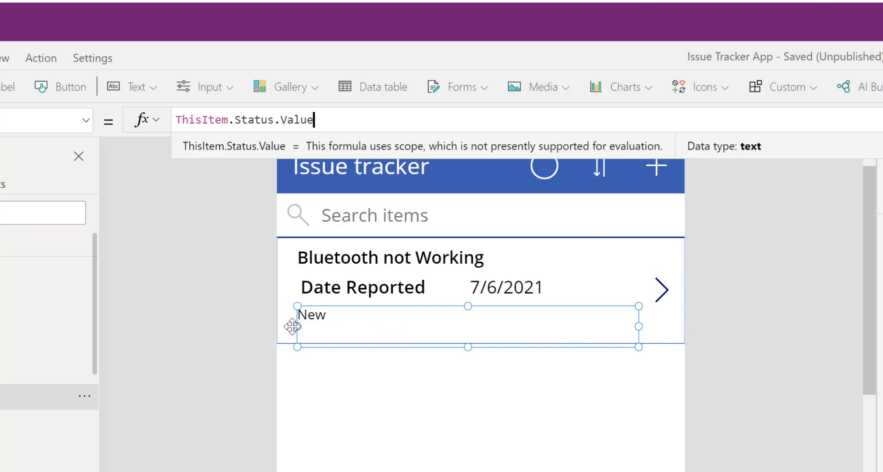
Shrink the status value to about 265 wide and 46 high, with its left edge at about X 303 under the date.
{"action": "left_click_drag", "start_coordinate": [297, 326], "coordinate": [470, 326]}
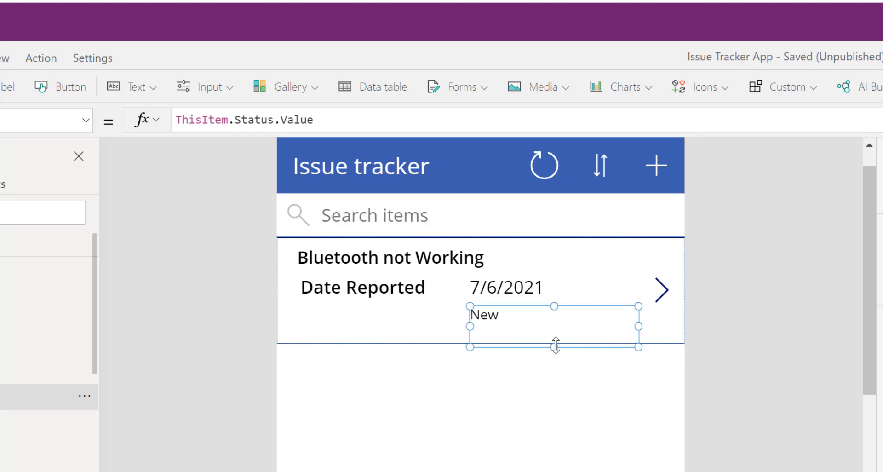
{"action": "left_click_drag", "start_coordinate": [555, 345], "coordinate": [552, 335]}
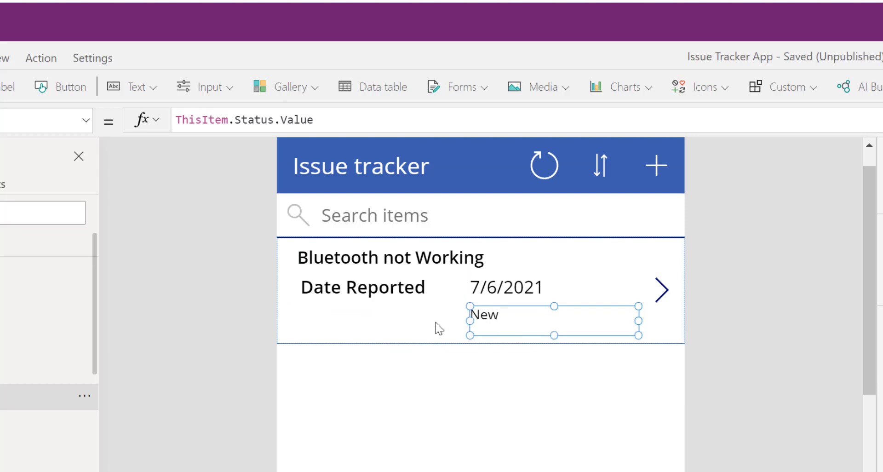
Insert a new label into the browse gallery and move it beneath Date Reported, at about X 32, Y 97.
{"action": "left_click", "coordinate": [403, 322]}
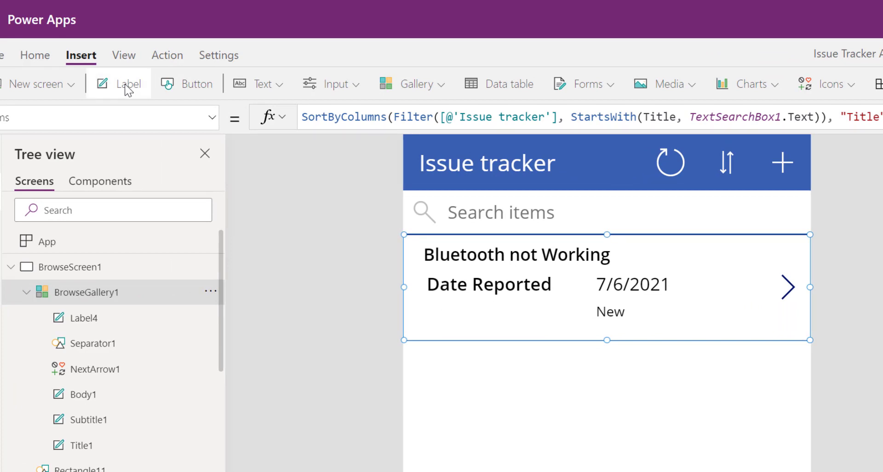
{"action": "left_click", "coordinate": [128, 89]}
{"action": "left_click_drag", "start_coordinate": [529, 296], "coordinate": [522, 329]}
{"action": "key", "text": "ctrl+z"}
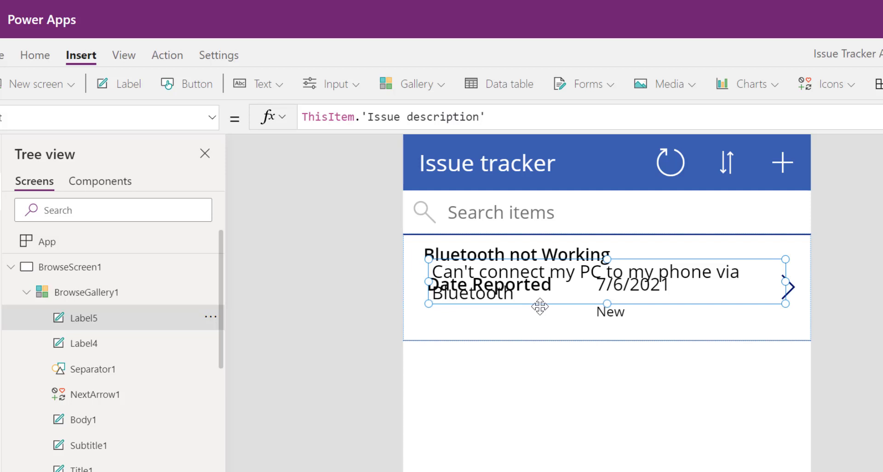
{"action": "left_click_drag", "start_coordinate": [540, 299], "coordinate": [534, 331]}
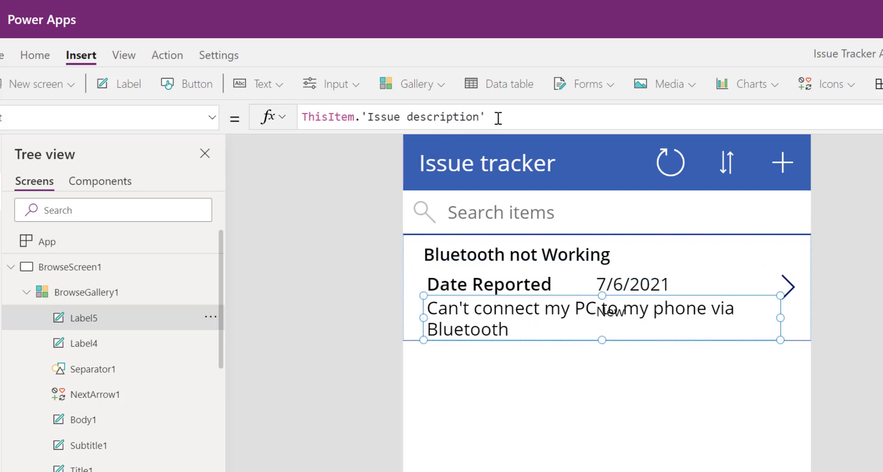
Replace the new label's issue description formula with the text "Status".
{"action": "left_click_drag", "start_coordinate": [497, 117], "coordinate": [282, 118]}
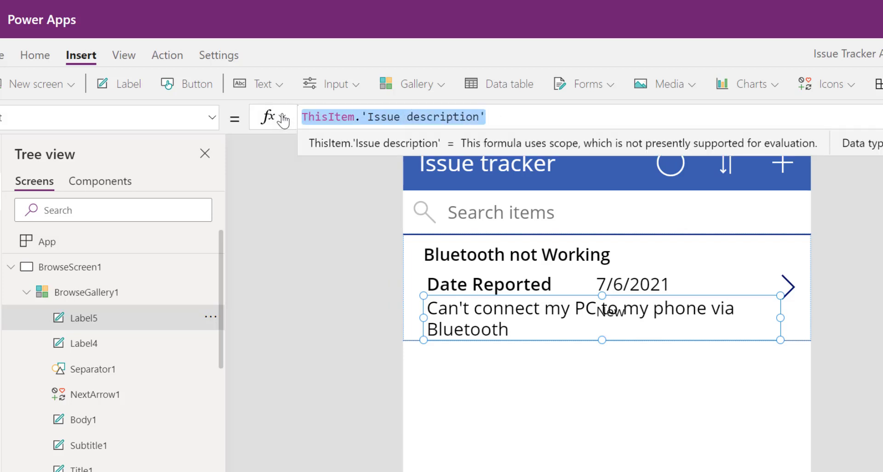
{"action": "type", "text": "\"Stat"}
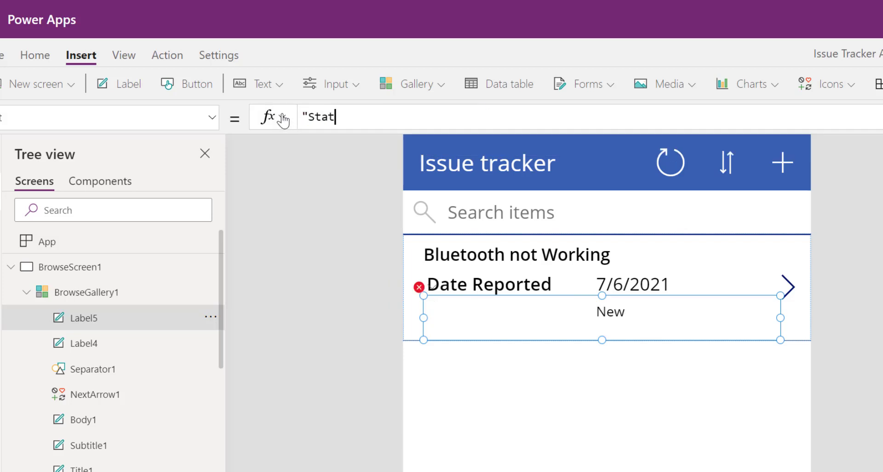
{"action": "type", "text": "us\""}
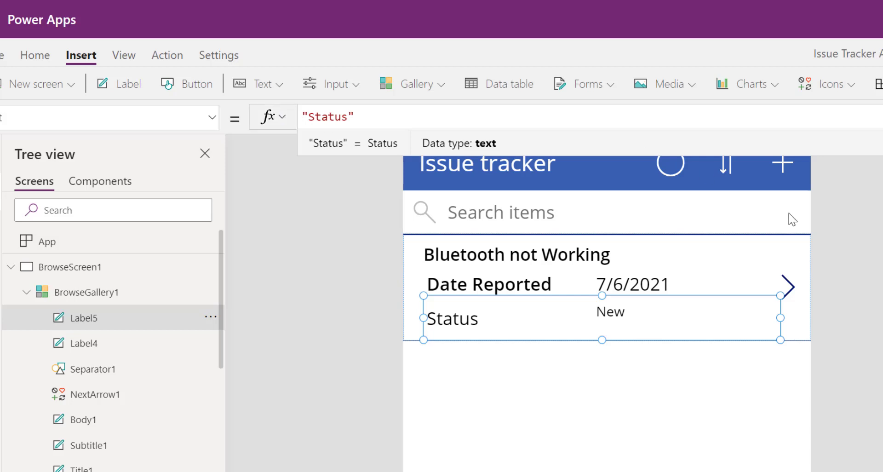
Narrow the Status label to about 113 wide and set its height to 53.
{"action": "left_click_drag", "start_coordinate": [780, 317], "coordinate": [496, 325]}
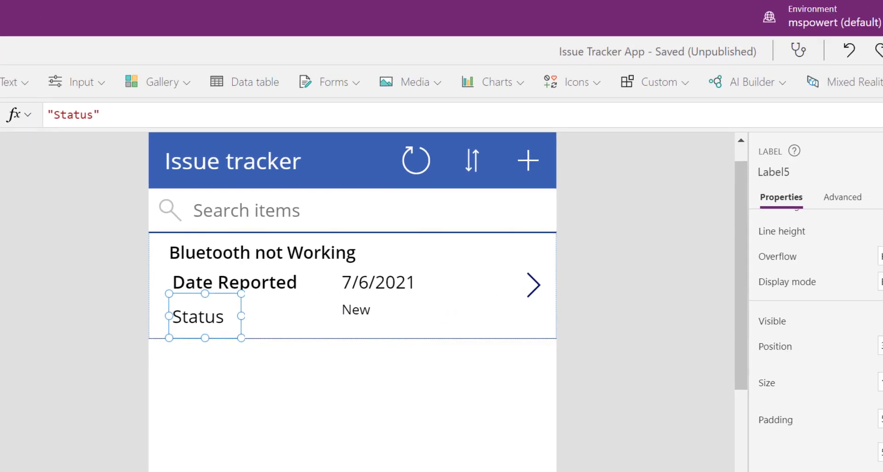
{"action": "scroll", "coordinate": [831, 450], "scroll_direction": "down", "scroll_amount": 2}
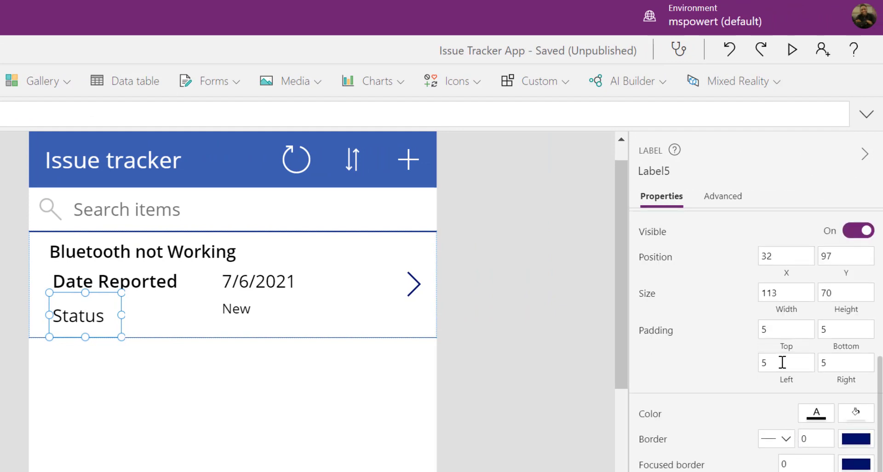
{"action": "scroll", "coordinate": [786, 368], "scroll_direction": "up", "scroll_amount": 2}
{"action": "left_click_drag", "start_coordinate": [843, 381], "coordinate": [811, 381]}
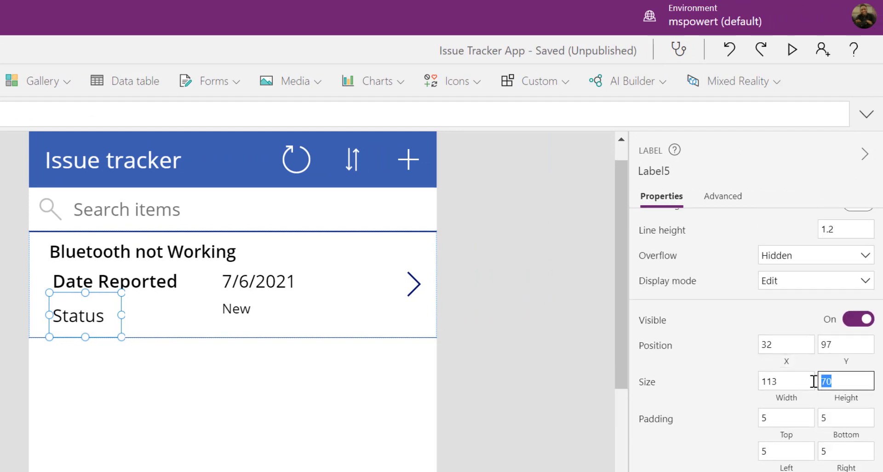
{"action": "type", "text": "53"}
{"action": "left_click", "coordinate": [709, 378]}
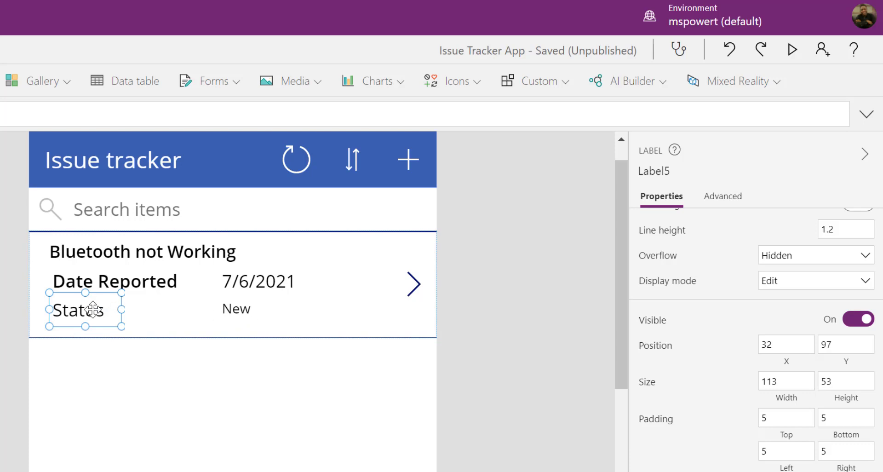
Set the Status label's font weight to Semibold.
{"action": "scroll", "coordinate": [795, 283], "scroll_direction": "up", "scroll_amount": 4}
{"action": "left_click", "coordinate": [804, 306]}
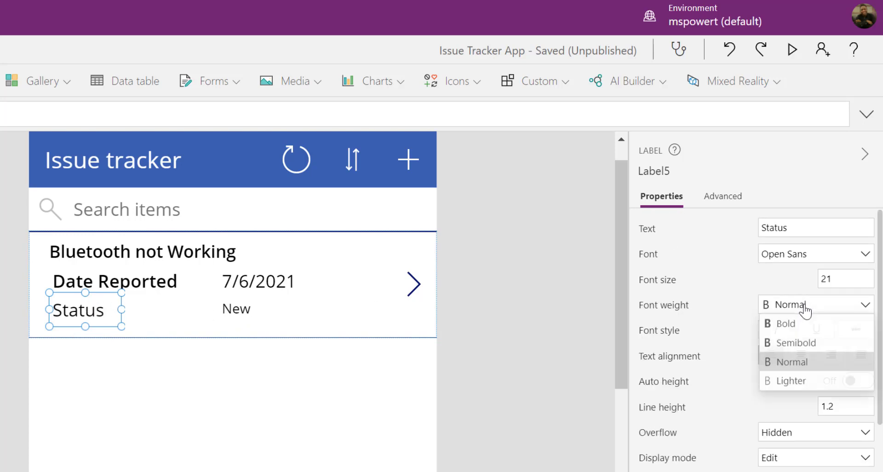
{"action": "left_click", "coordinate": [802, 343]}
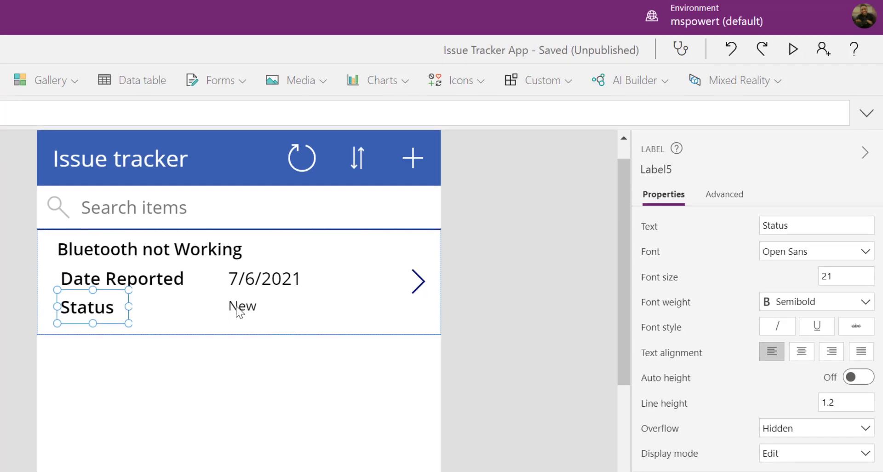
Set the status value's height to 53 and its vertical alignment to Middle.
{"action": "left_click", "coordinate": [238, 307]}
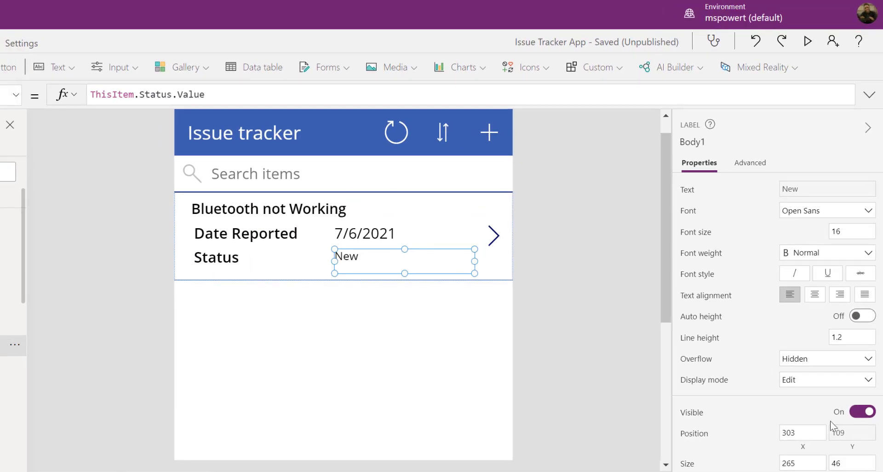
{"action": "left_click", "coordinate": [843, 462]}
{"action": "type", "text": "53"}
{"action": "left_click", "coordinate": [775, 409]}
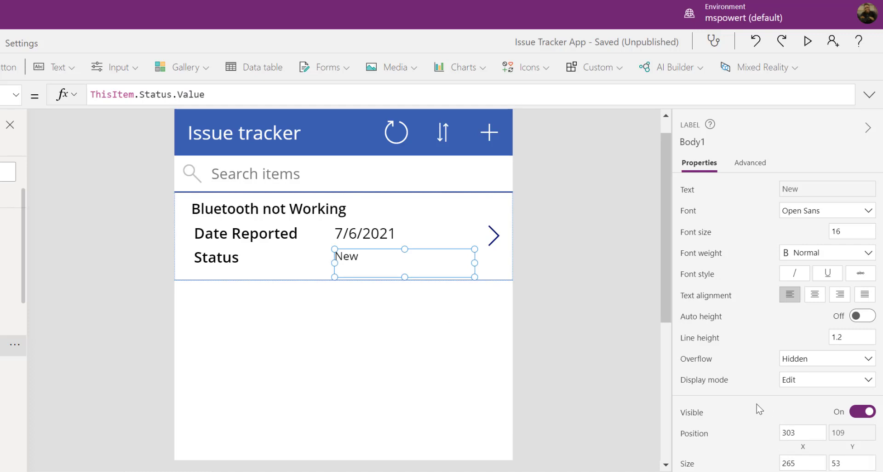
{"action": "scroll", "coordinate": [759, 408], "scroll_direction": "down", "scroll_amount": 3}
{"action": "scroll", "coordinate": [814, 313], "scroll_direction": "up", "scroll_amount": 2}
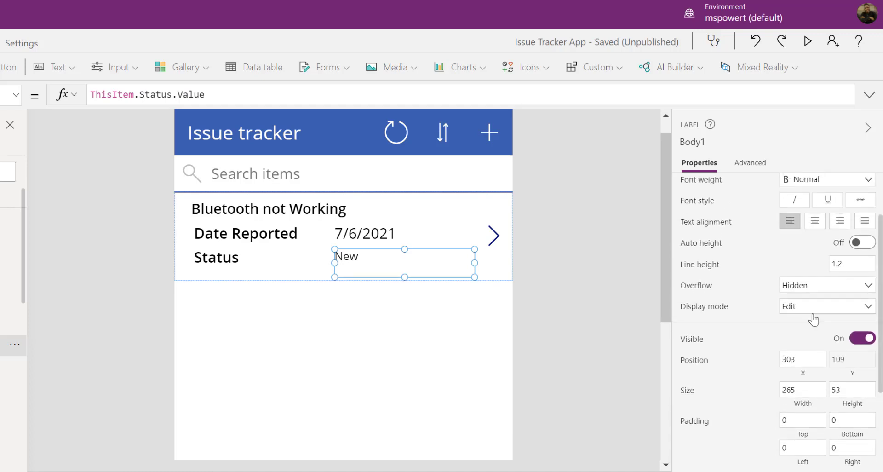
{"action": "scroll", "coordinate": [813, 318], "scroll_direction": "down", "scroll_amount": 3}
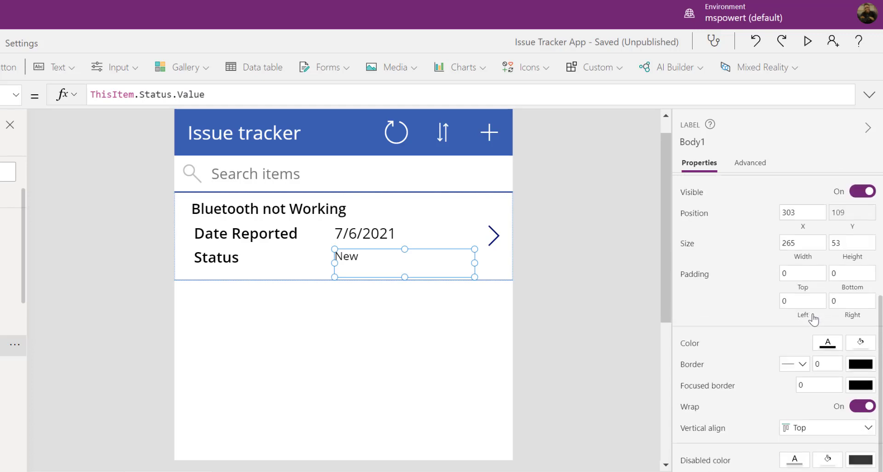
{"action": "left_click", "coordinate": [814, 428]}
{"action": "left_click", "coordinate": [812, 457]}
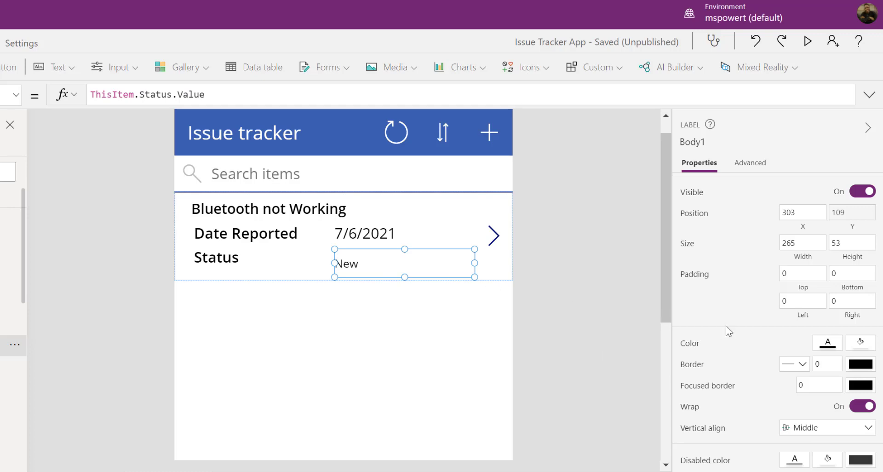
Set the status value's font size to 21 and move it up level with the Status label.
{"action": "scroll", "coordinate": [830, 304], "scroll_direction": "up", "scroll_amount": 5}
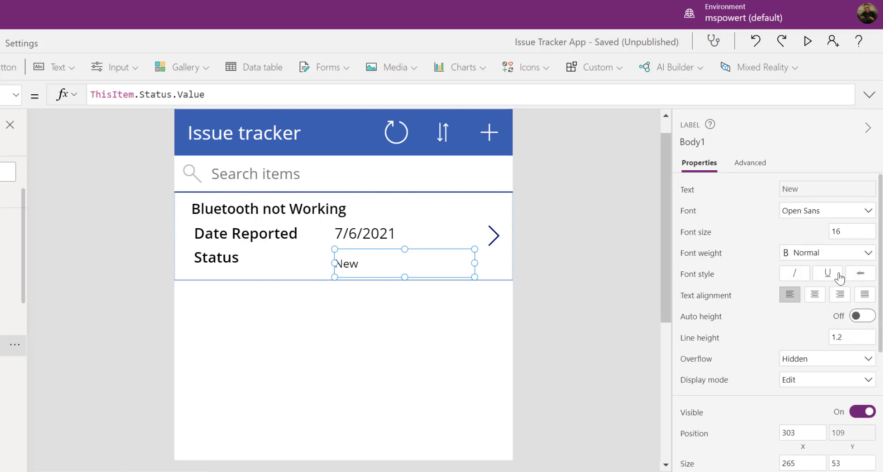
{"action": "left_click_drag", "start_coordinate": [854, 228], "coordinate": [829, 233]}
{"action": "type", "text": "21"}
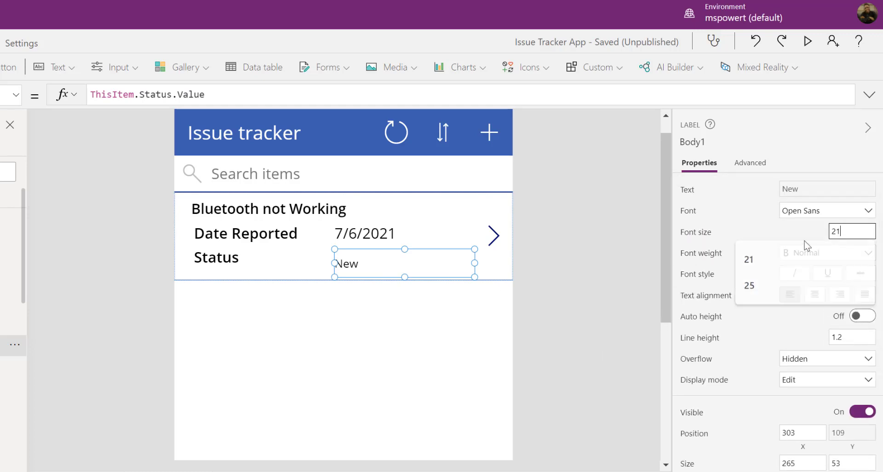
{"action": "key", "text": "Return"}
{"action": "left_click_drag", "start_coordinate": [365, 264], "coordinate": [353, 257]}
{"action": "left_click", "coordinate": [574, 280]}
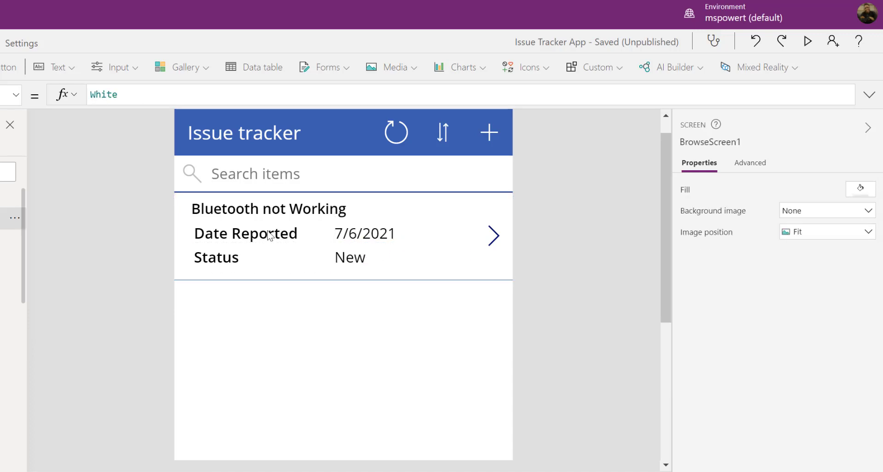
Try to shift the Date Reported and Status labels slightly left together.
{"action": "left_click", "coordinate": [225, 236]}
{"action": "left_click", "coordinate": [215, 256], "text": "shift"}
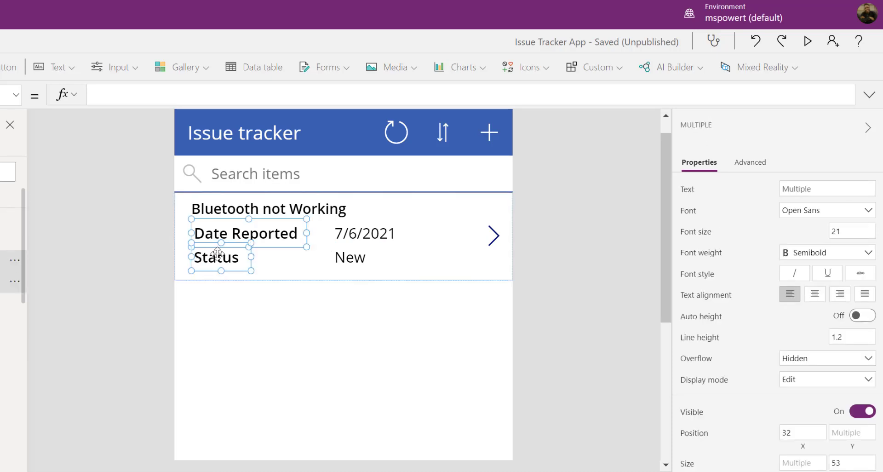
{"action": "scroll", "coordinate": [218, 251], "scroll_direction": "up", "scroll_amount": 2}
{"action": "left_click_drag", "start_coordinate": [192, 263], "coordinate": [185, 263]}
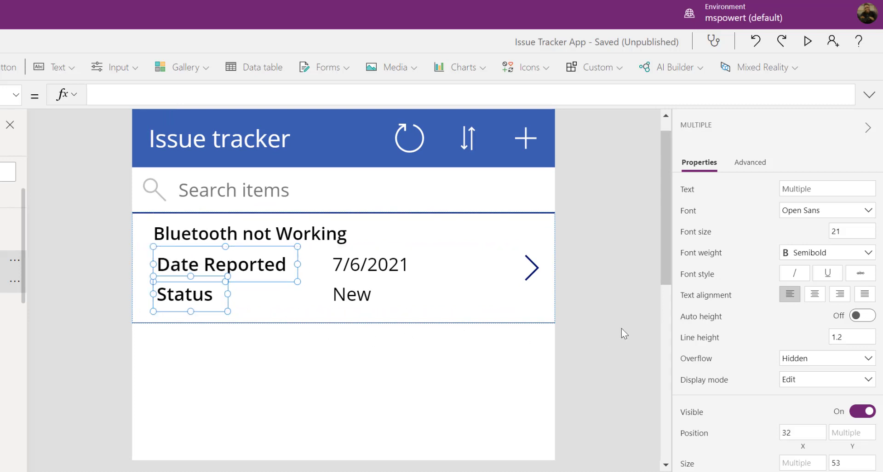
{"action": "left_click", "coordinate": [588, 319]}
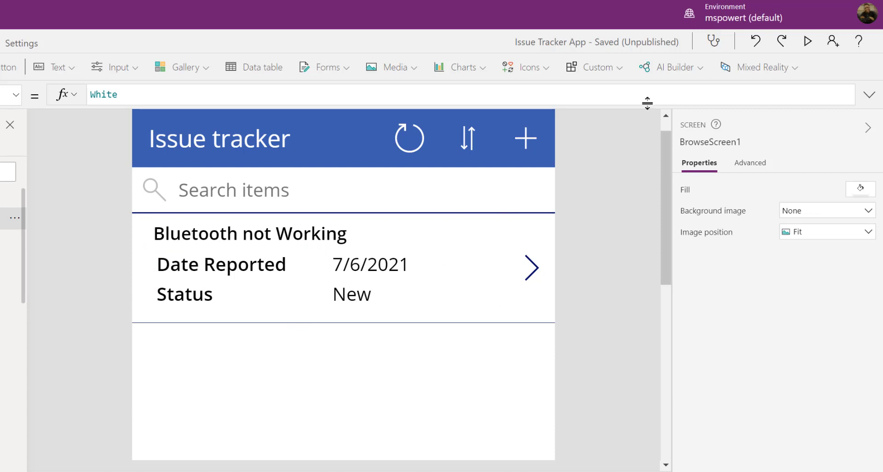
Preview the app, view the Bluetooth not Working issue's details, return to the list and close the preview.
{"action": "left_click", "coordinate": [806, 43]}
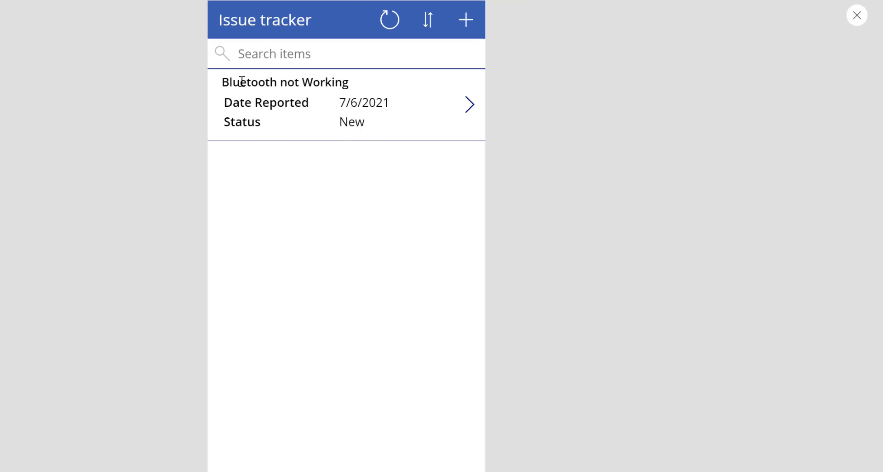
{"action": "left_click", "coordinate": [469, 103]}
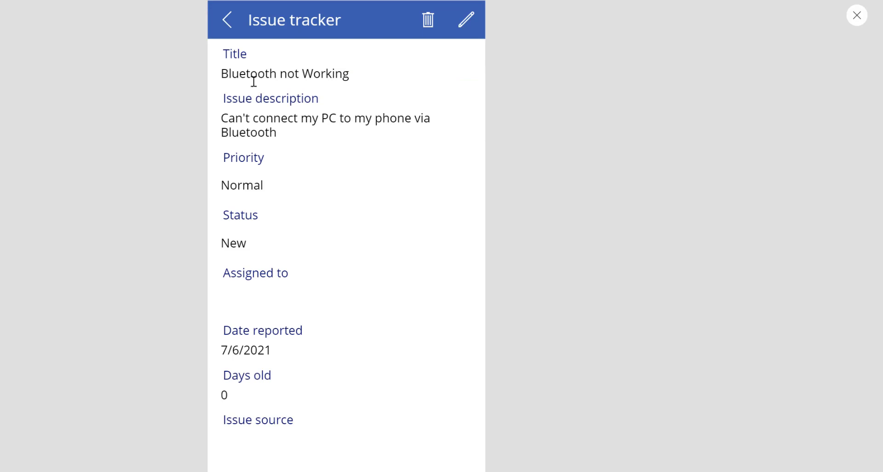
{"action": "left_click", "coordinate": [228, 22]}
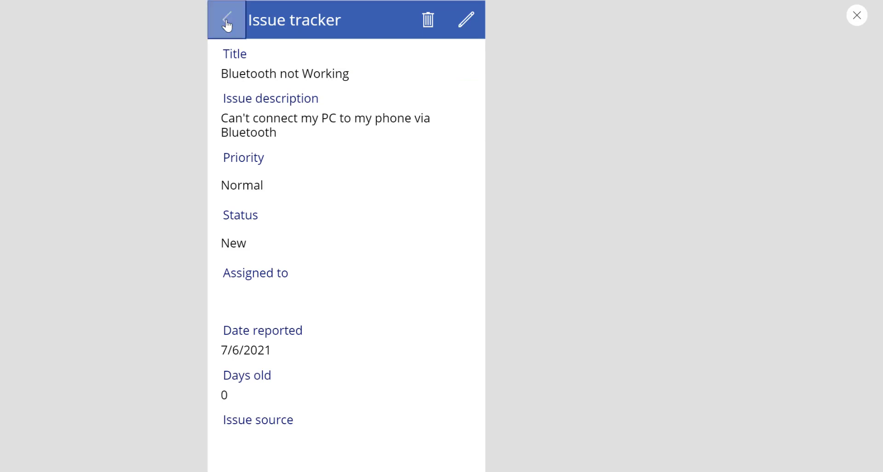
{"action": "left_click", "coordinate": [856, 16]}
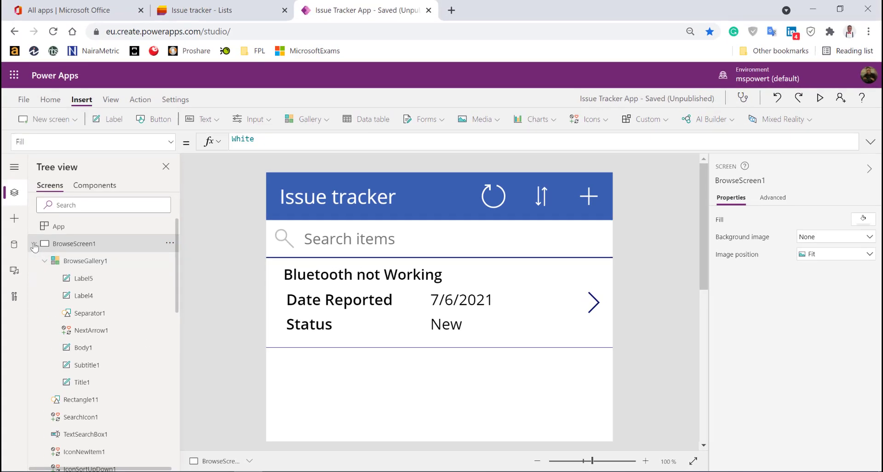
Collapse the BrowseScreen1 branch, open the Bluetooth not Working issue's details from the gallery and review its fields.
{"action": "left_click", "coordinate": [33, 244]}
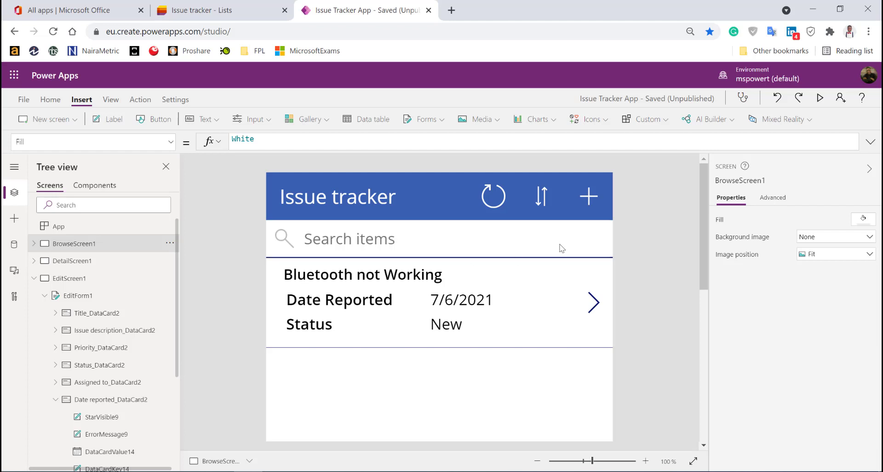
{"action": "left_click", "coordinate": [593, 302], "text": "alt"}
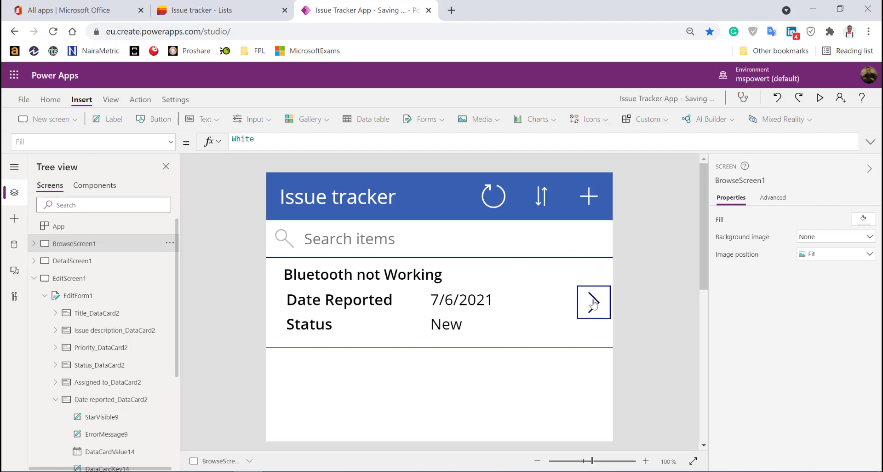
{"action": "scroll", "coordinate": [473, 243], "scroll_direction": "down", "scroll_amount": 3}
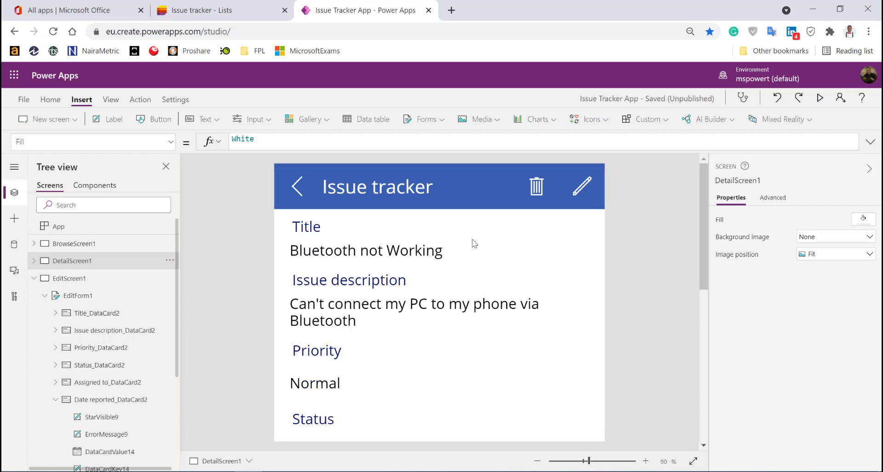
{"action": "scroll", "coordinate": [473, 243], "scroll_direction": "down", "scroll_amount": 2}
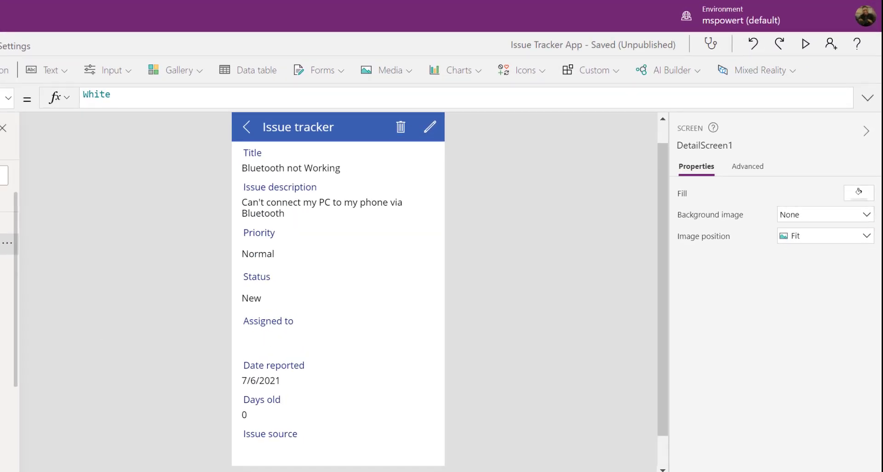
Go to the edit screen, select the form's Status card and open the form's field list for editing.
{"action": "left_click", "coordinate": [1, 264]}
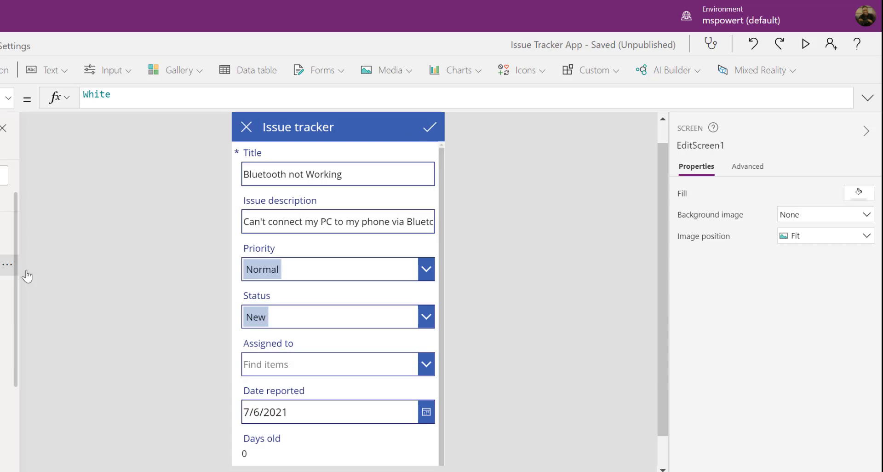
{"action": "left_click", "coordinate": [317, 364]}
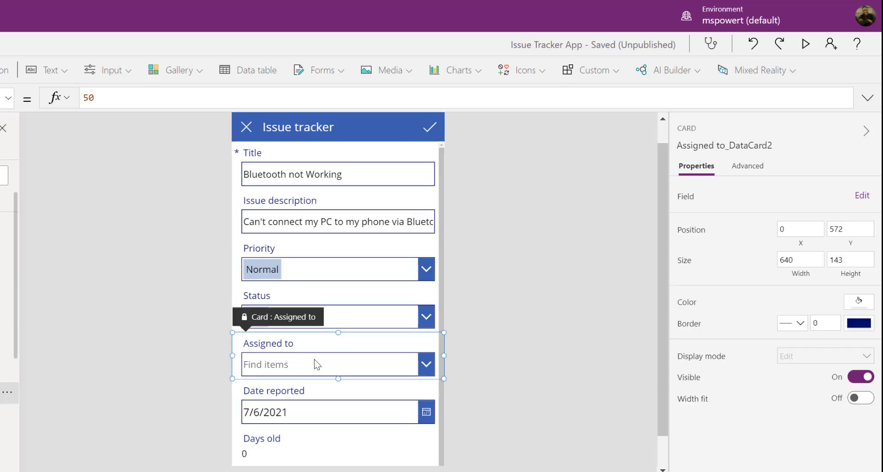
{"action": "left_click", "coordinate": [338, 315]}
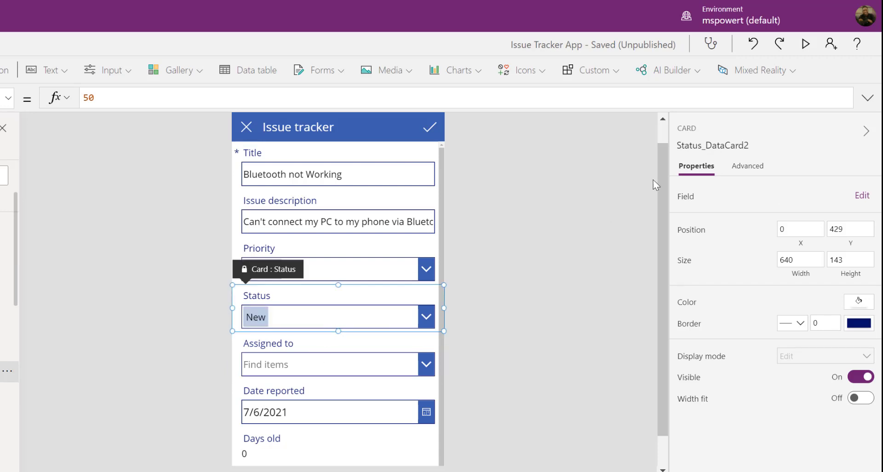
{"action": "left_click", "coordinate": [861, 196]}
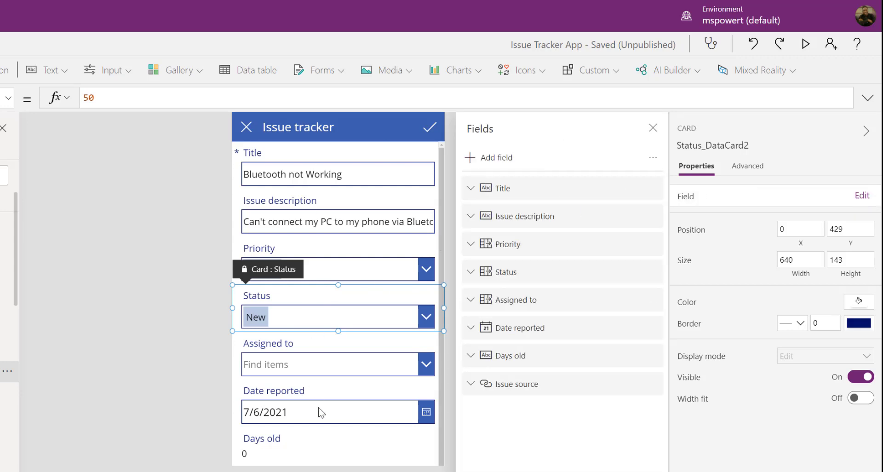
{"action": "scroll", "coordinate": [322, 395], "scroll_direction": "down", "scroll_amount": 1}
{"action": "scroll", "coordinate": [325, 387], "scroll_direction": "up", "scroll_amount": 1}
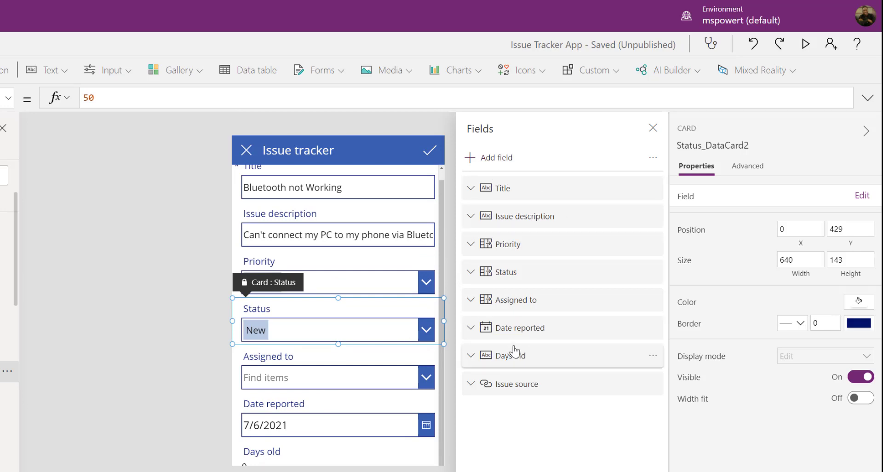
Remove the Days old, Assigned to and Status fields from the edit form.
{"action": "left_click", "coordinate": [654, 356]}
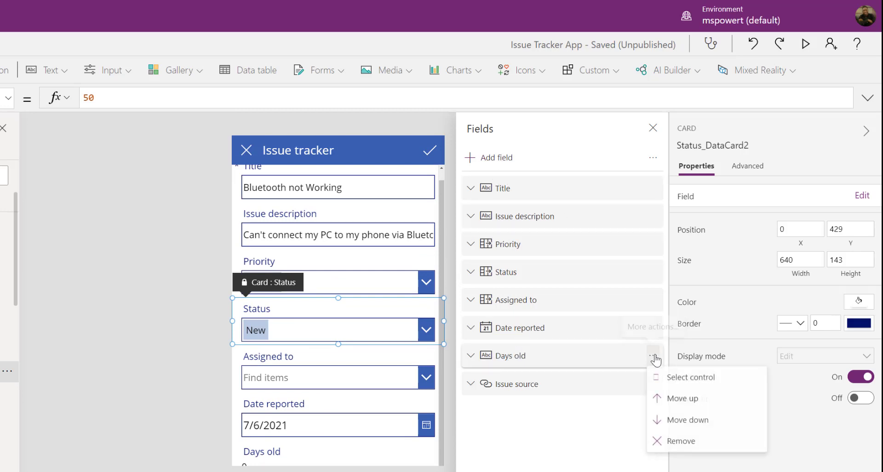
{"action": "left_click", "coordinate": [681, 441]}
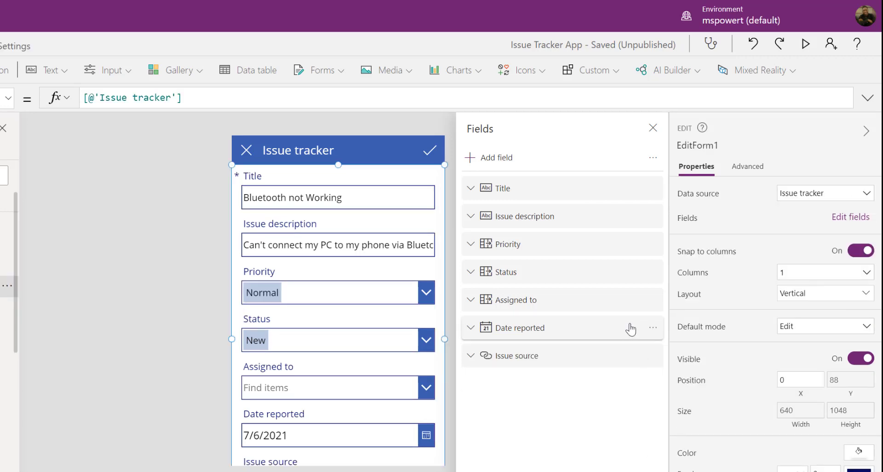
{"action": "left_click", "coordinate": [652, 300]}
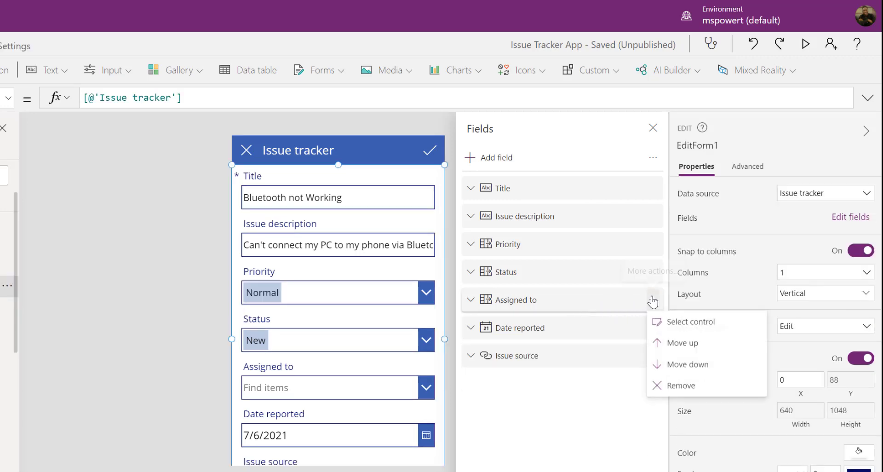
{"action": "left_click", "coordinate": [662, 385]}
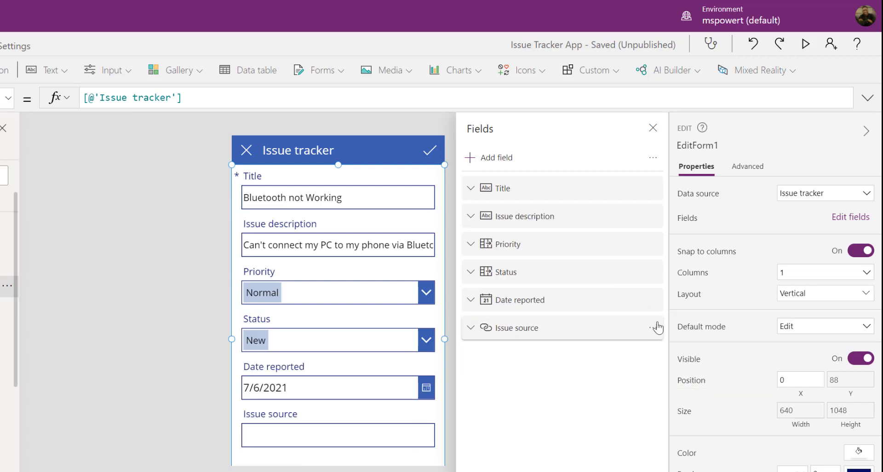
{"action": "left_click", "coordinate": [653, 272]}
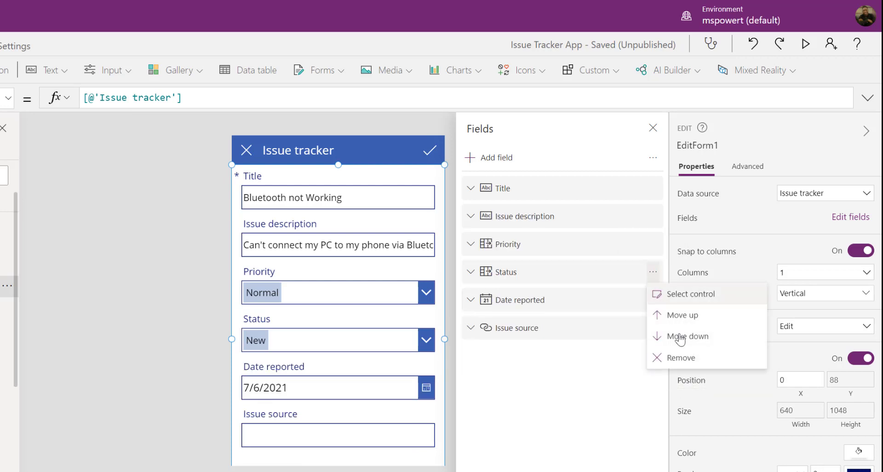
{"action": "left_click", "coordinate": [683, 357]}
Add the Attachments field to the edit form and collapse its field settings.
{"action": "scroll", "coordinate": [352, 314], "scroll_direction": "down", "scroll_amount": 1}
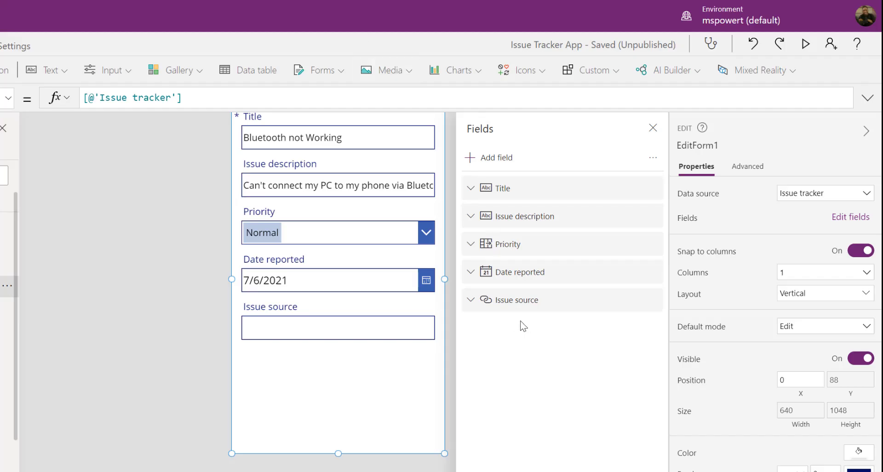
{"action": "left_click", "coordinate": [497, 158]}
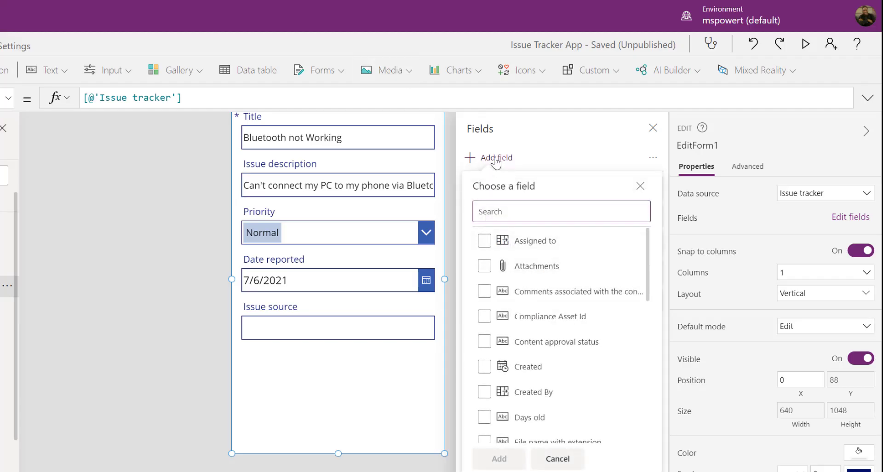
{"action": "left_click", "coordinate": [484, 266]}
{"action": "left_click", "coordinate": [484, 267]}
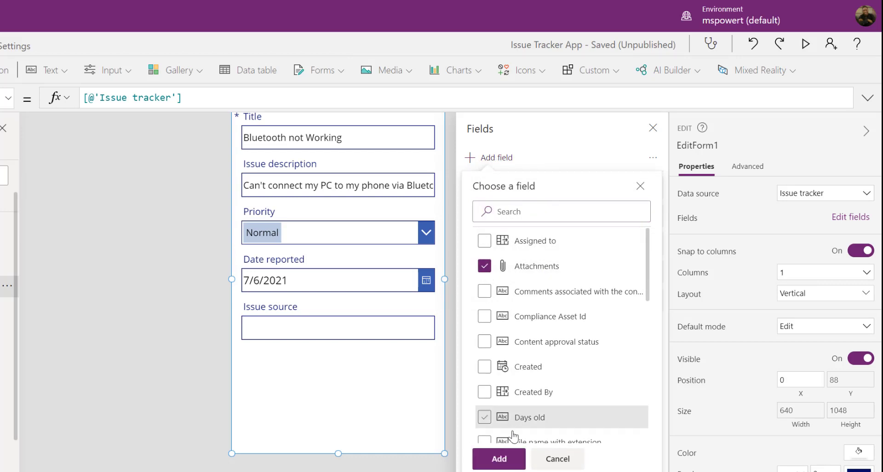
{"action": "left_click", "coordinate": [499, 458]}
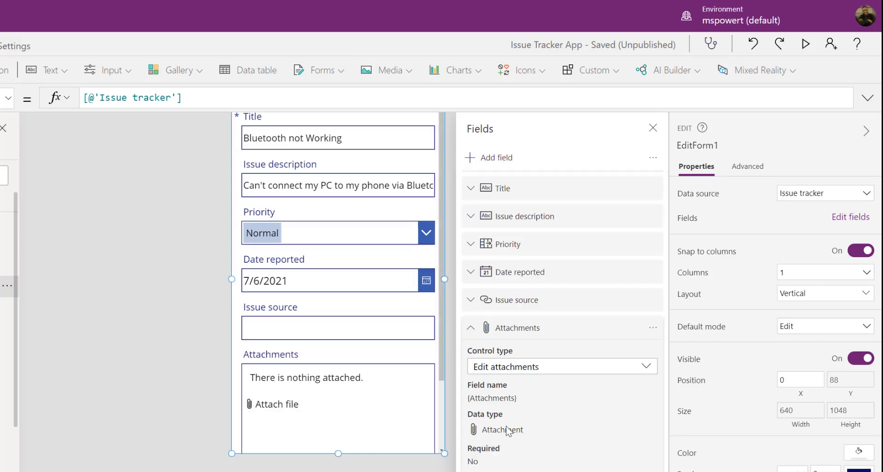
{"action": "left_click", "coordinate": [490, 328]}
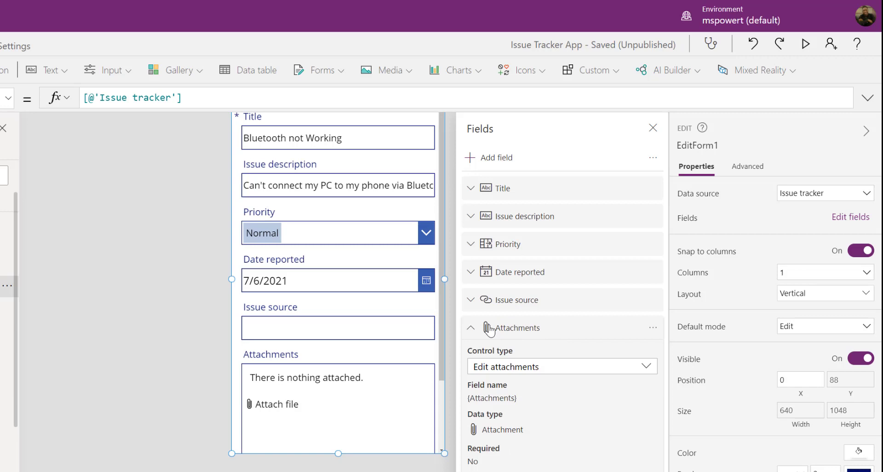
Shorten the attachments box inside its card to a height of about 320 and close the field list.
{"action": "left_click", "coordinate": [352, 389]}
{"action": "scroll", "coordinate": [350, 386], "scroll_direction": "down", "scroll_amount": 3}
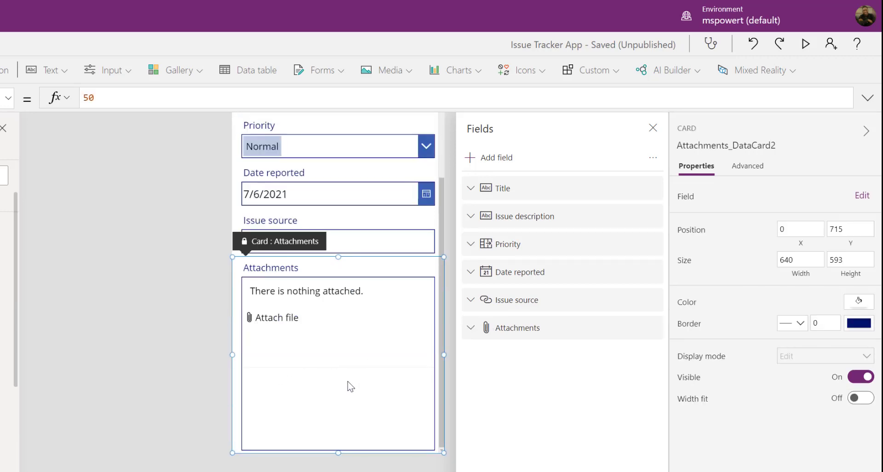
{"action": "left_click", "coordinate": [347, 371]}
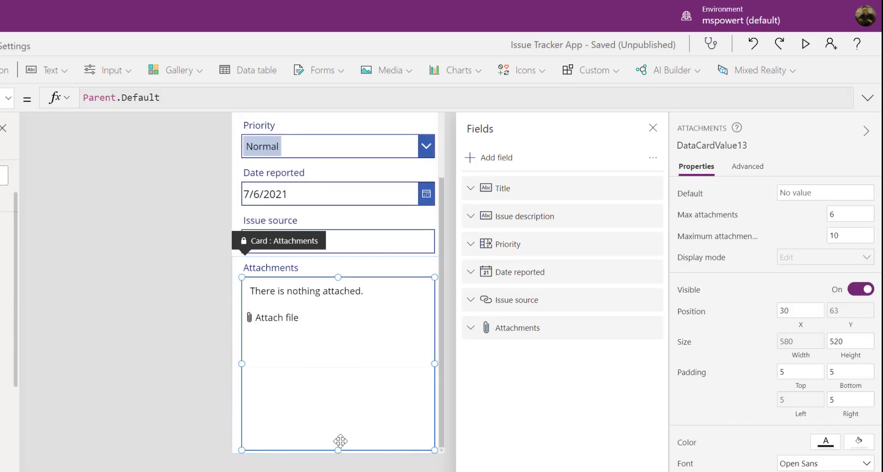
{"action": "left_click_drag", "start_coordinate": [339, 450], "coordinate": [325, 384]}
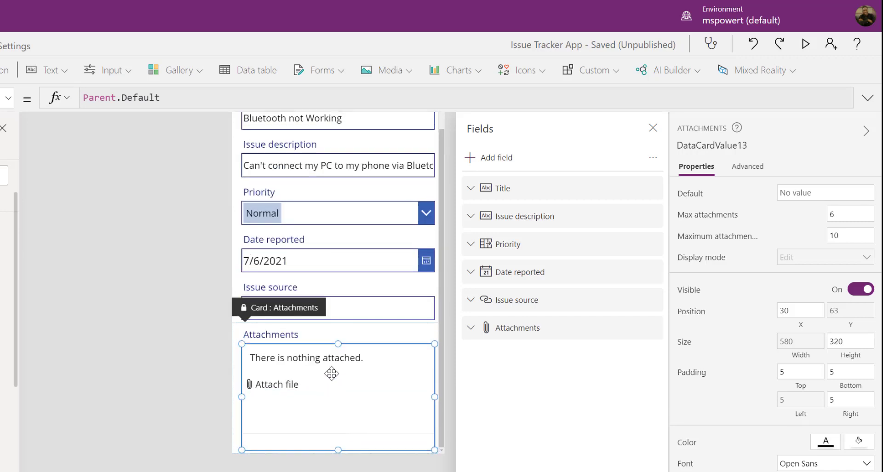
{"action": "left_click", "coordinate": [653, 128]}
{"action": "left_click", "coordinate": [510, 265]}
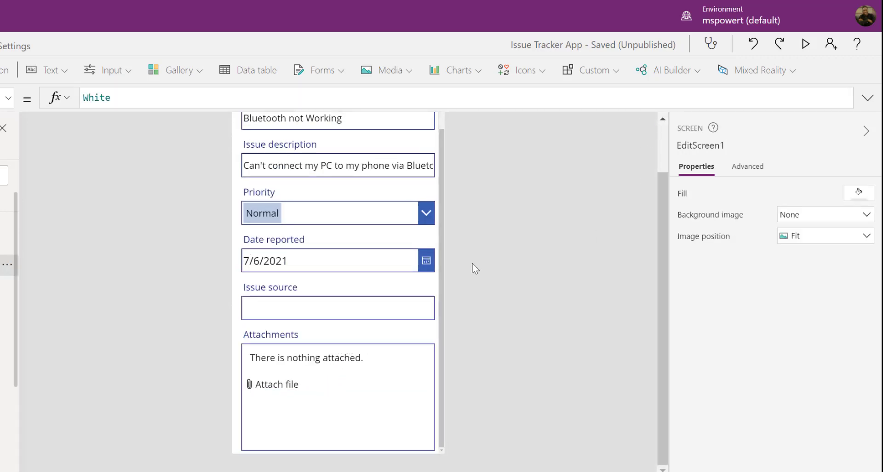
Select the edit form's Date reported card and unlock it so its properties can be changed.
{"action": "scroll", "coordinate": [352, 249], "scroll_direction": "up", "scroll_amount": 2}
{"action": "scroll", "coordinate": [352, 248], "scroll_direction": "up", "scroll_amount": 1}
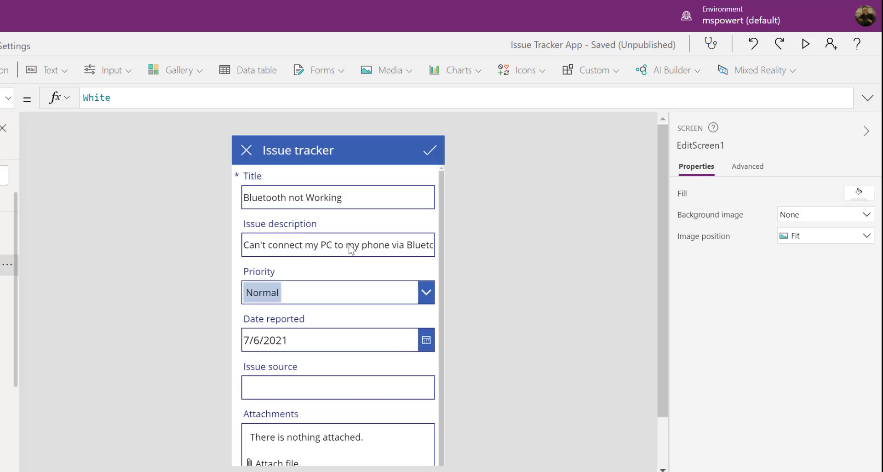
{"action": "left_click", "coordinate": [311, 341]}
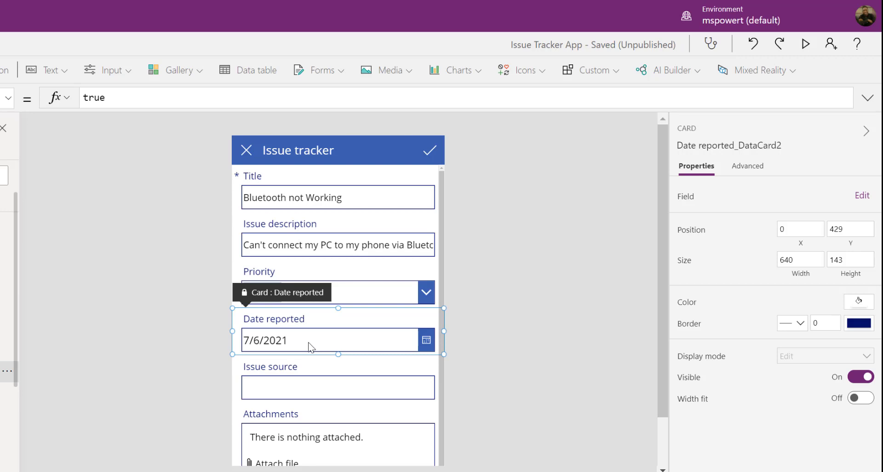
{"action": "left_click", "coordinate": [746, 166]}
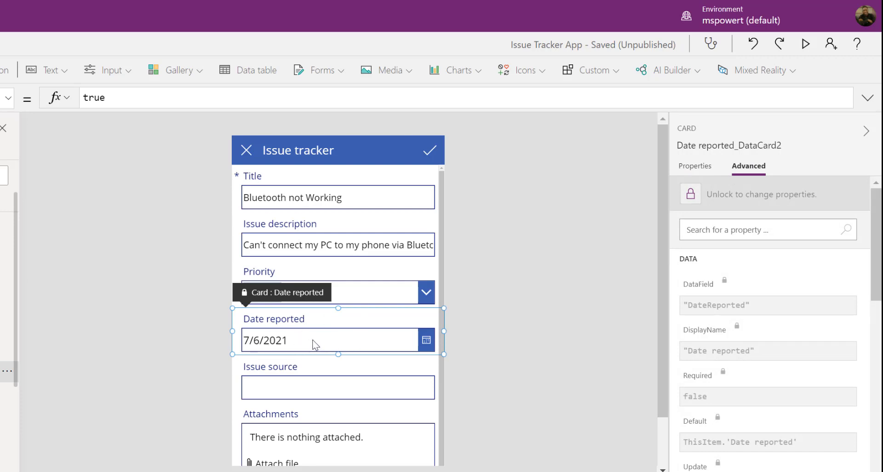
{"action": "left_click", "coordinate": [725, 197]}
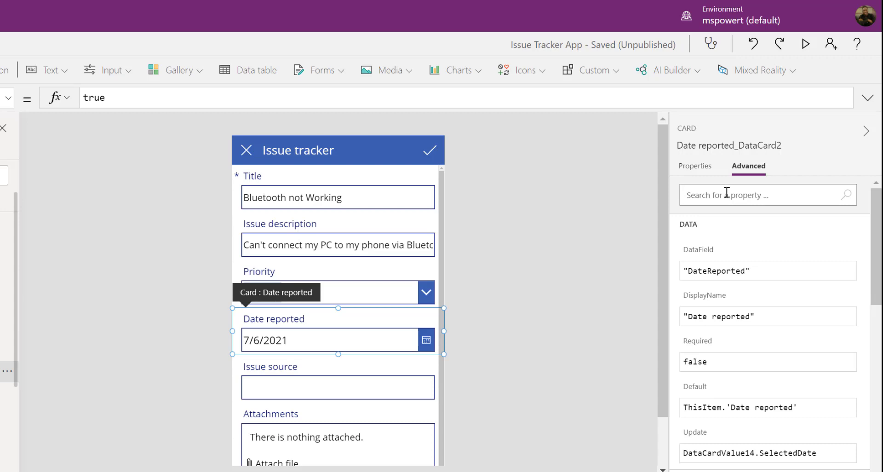
Replace the Date reported date picker's DefaultDate formula with the start of an If condition testing EditForm1.Mode=FormMode.New.
{"action": "left_click", "coordinate": [316, 342]}
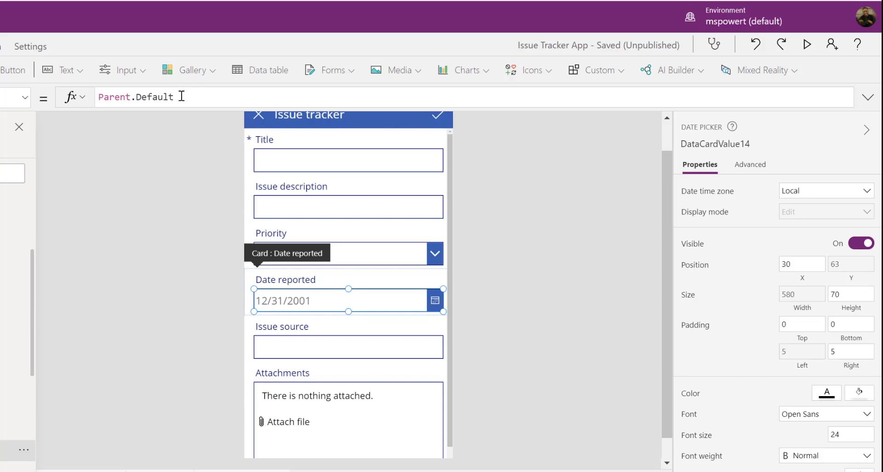
{"action": "left_click_drag", "start_coordinate": [181, 96], "coordinate": [92, 97]}
{"action": "key", "text": "BackSpace"}
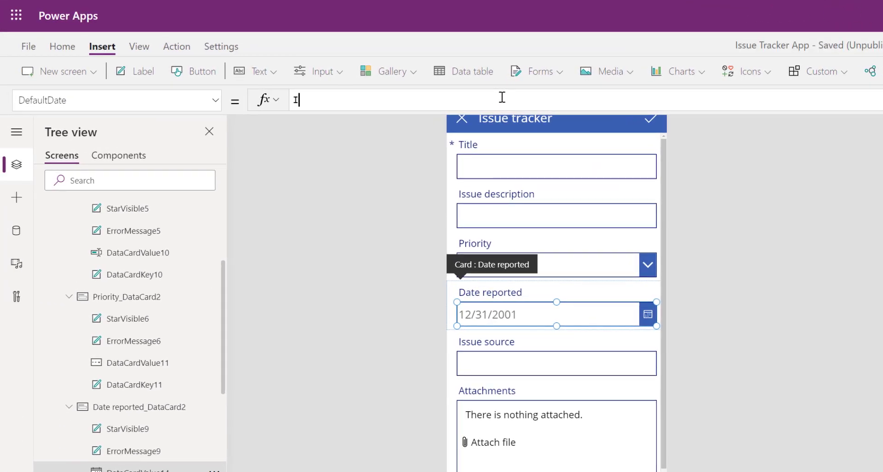
{"action": "type", "text": "f(E"}
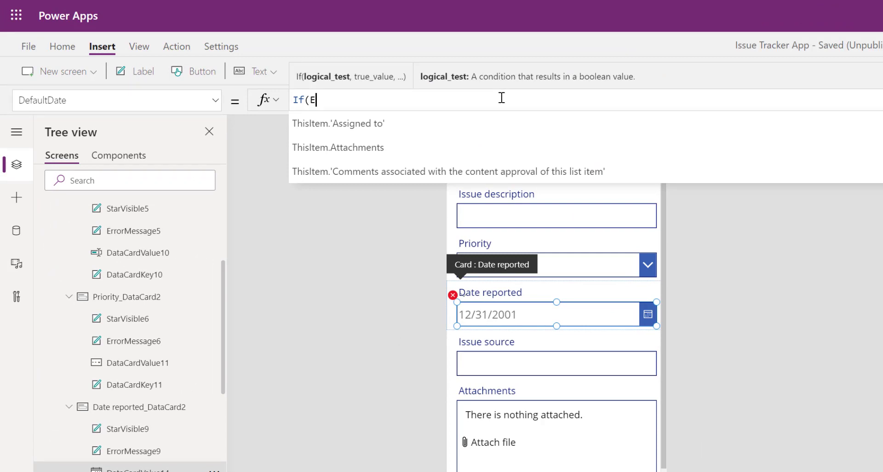
{"action": "type", "text": "ditfo"}
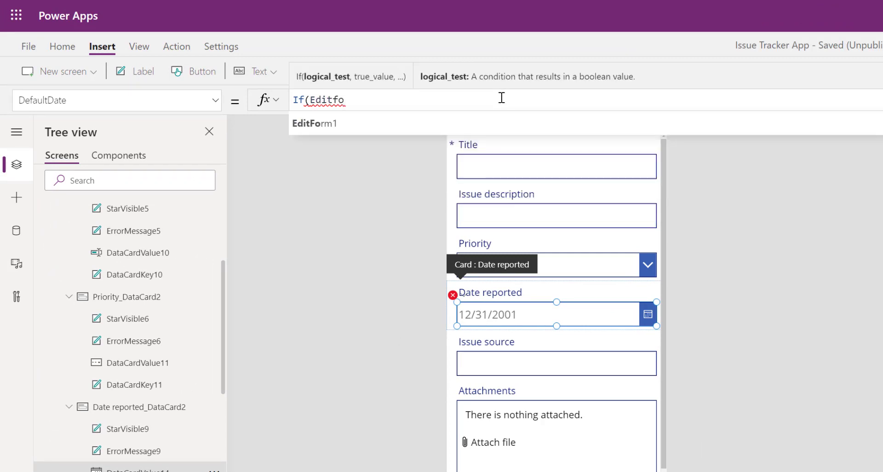
{"action": "key", "text": "Tab"}
{"action": "type", "text": ".mod"}
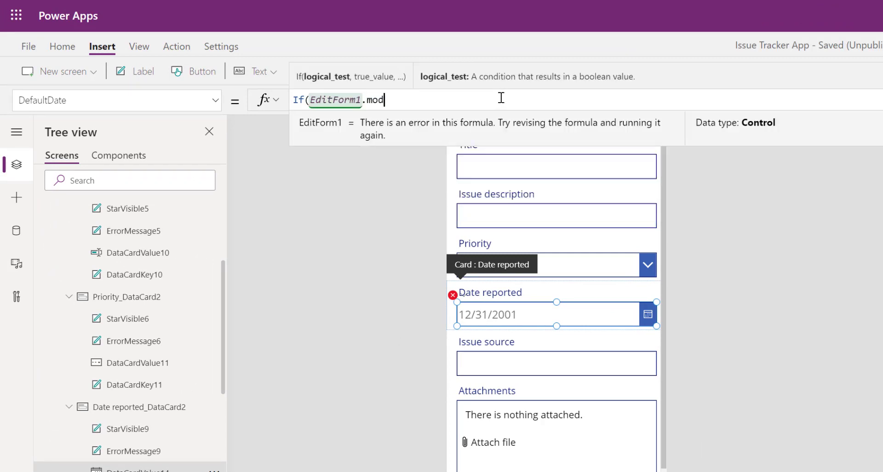
{"action": "type", "text": "e"}
{"action": "key", "text": "Tab"}
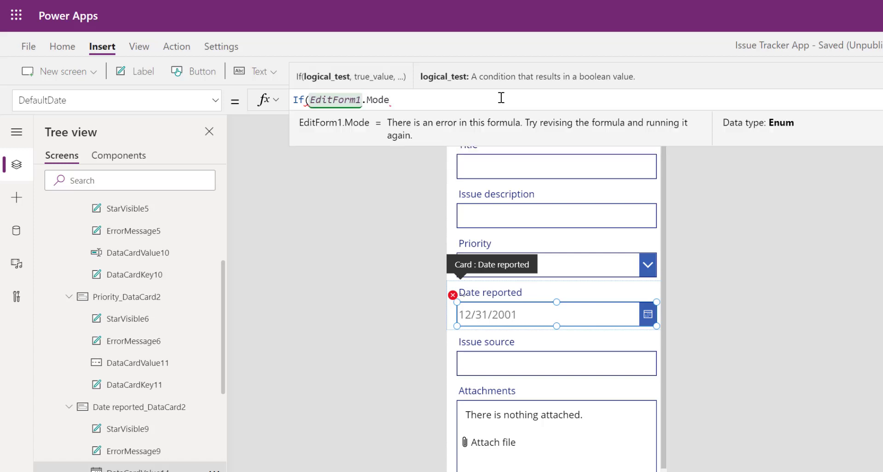
{"action": "type", "text": "="}
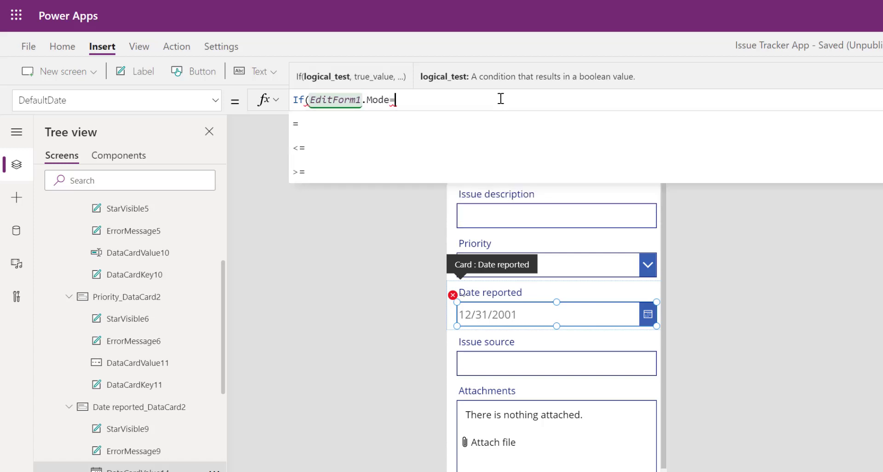
{"action": "type", "text": "formm"}
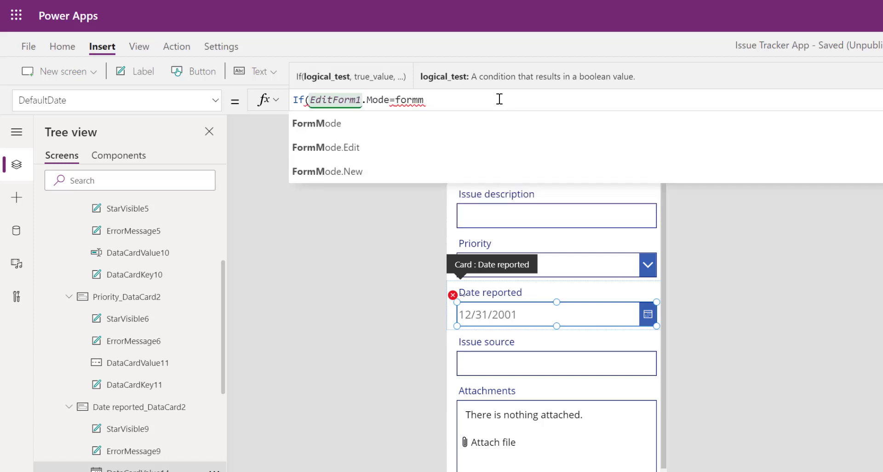
{"action": "key", "text": "Tab"}
{"action": "type", "text": ".New"}
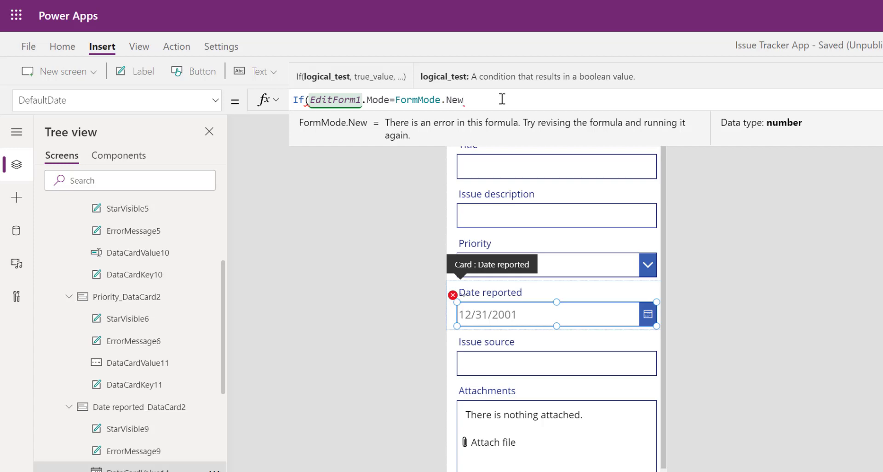
Complete the DefaultDate If formula with Now() as the true value and ThisItem.'Date reported' as the else value.
{"action": "scroll", "coordinate": [102, 301], "scroll_direction": "up", "scroll_amount": 3}
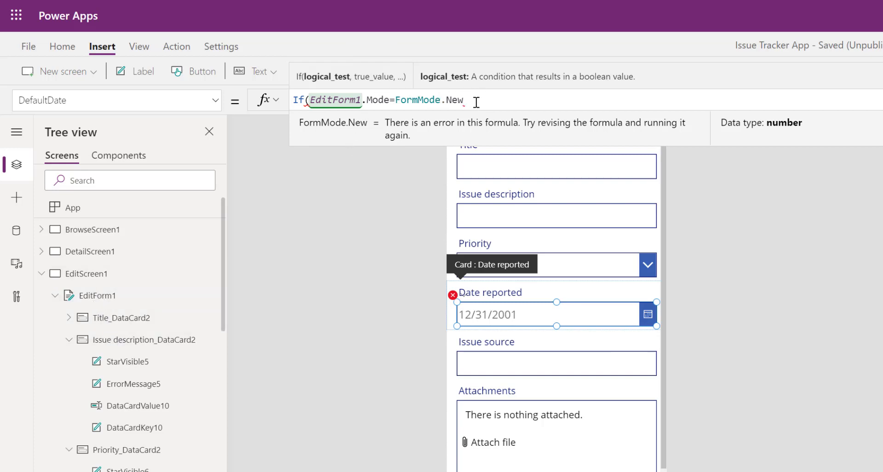
{"action": "type", "text": ",Now()"}
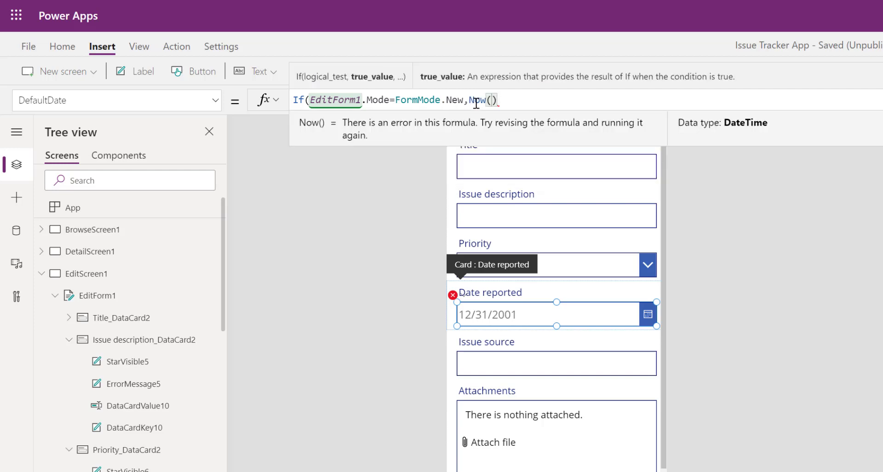
{"action": "type", "text": ",ThisItem"}
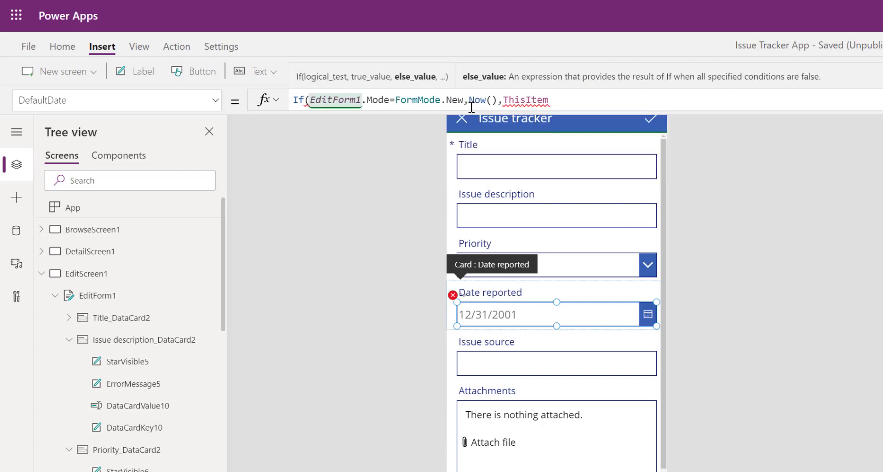
{"action": "type", "text": ".dat"}
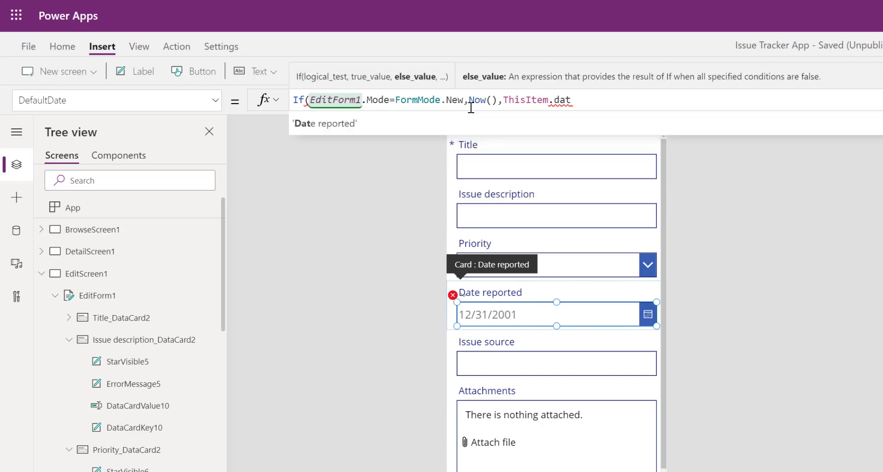
{"action": "key", "text": "Tab"}
{"action": "type", "text": ")"}
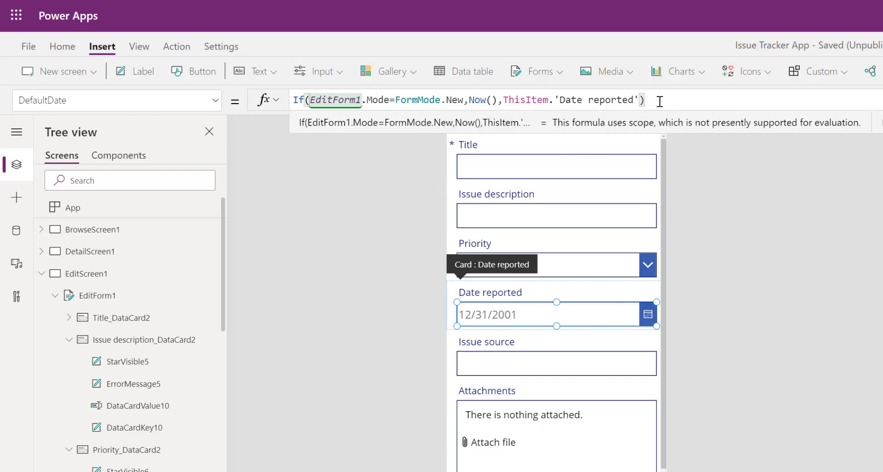
{"action": "left_click", "coordinate": [727, 307]}
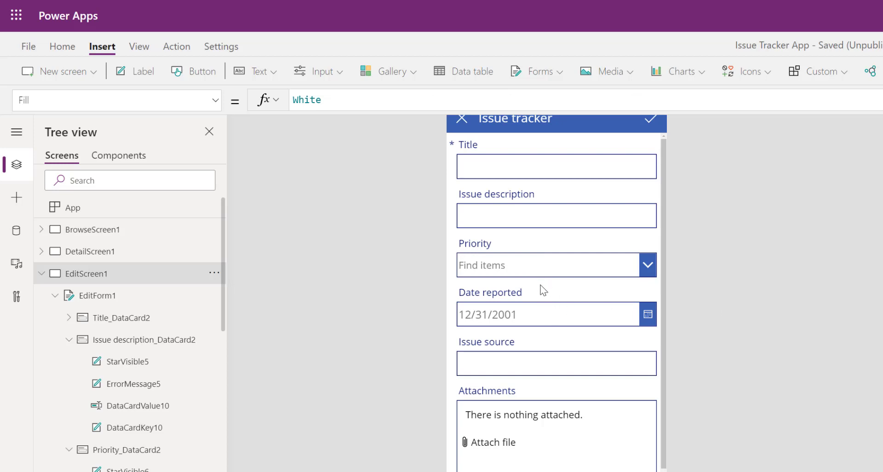
Preview the app from BrowseScreen1, start a new issue, check its Date reported default and calendar, and exit the preview.
{"action": "left_click", "coordinate": [530, 302]}
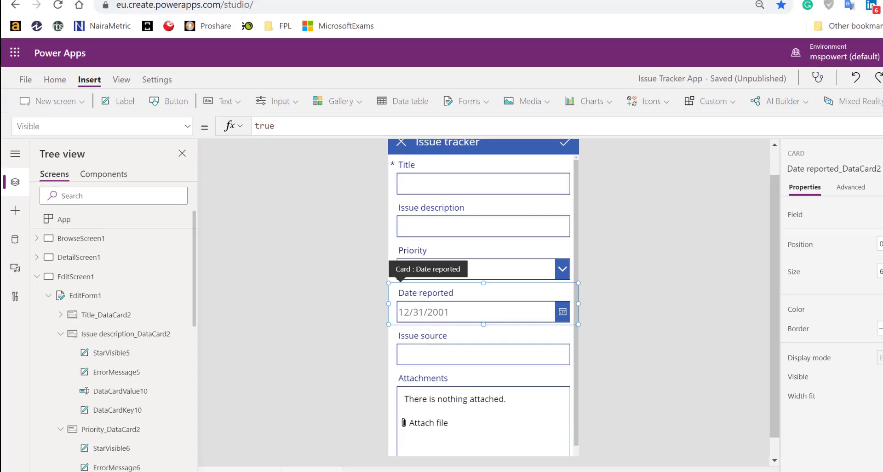
{"action": "left_click", "coordinate": [76, 257]}
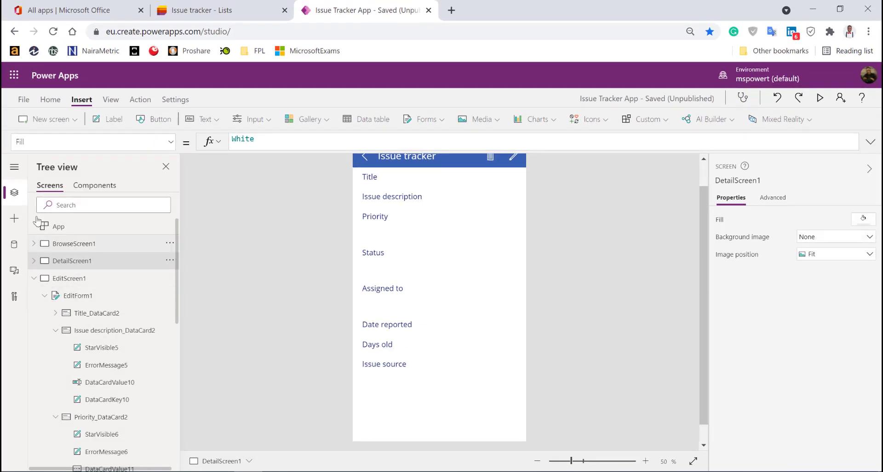
{"action": "left_click", "coordinate": [54, 247]}
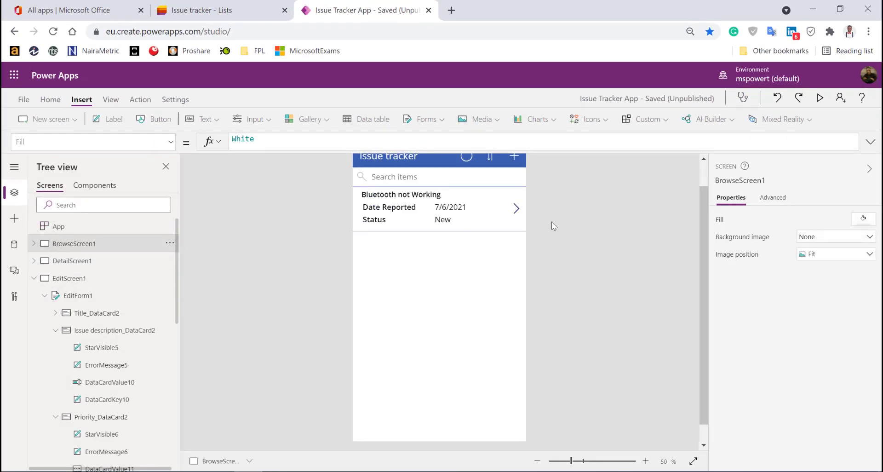
{"action": "left_click", "coordinate": [821, 98]}
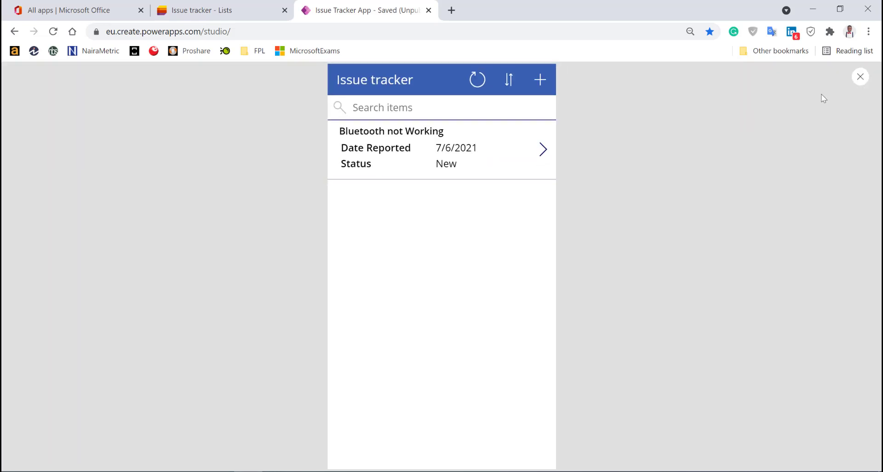
{"action": "left_click", "coordinate": [542, 81]}
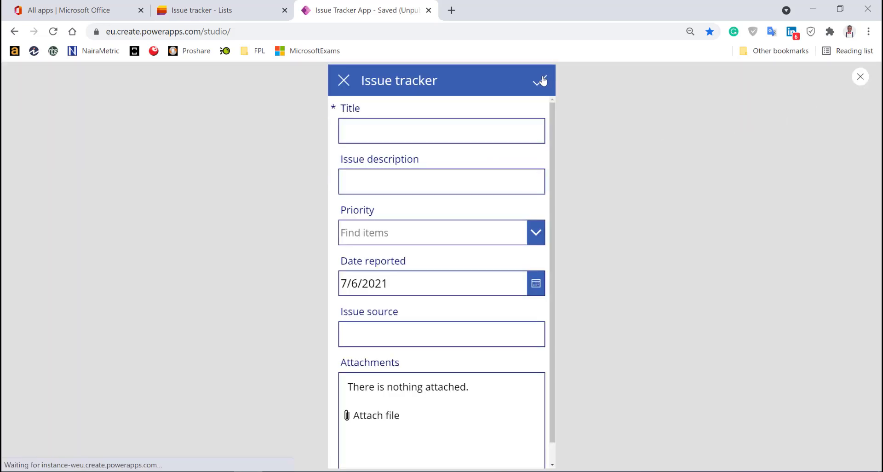
{"action": "left_click", "coordinate": [411, 283]}
{"action": "left_click", "coordinate": [537, 292]}
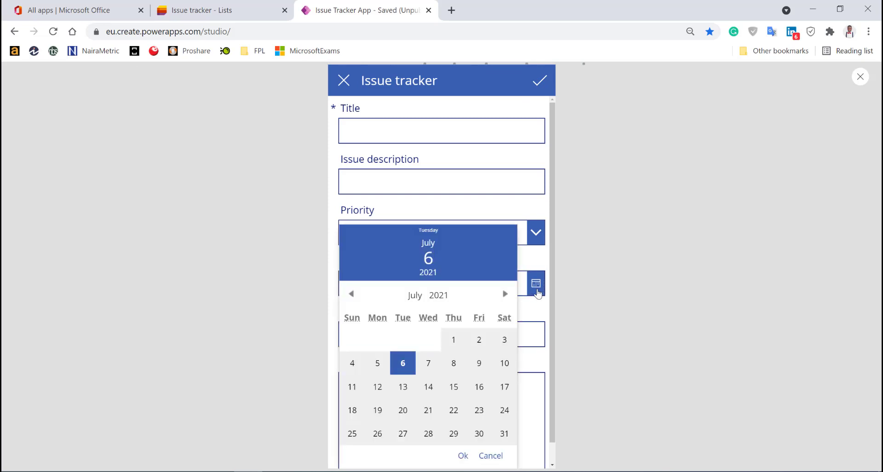
{"action": "left_click", "coordinate": [573, 267]}
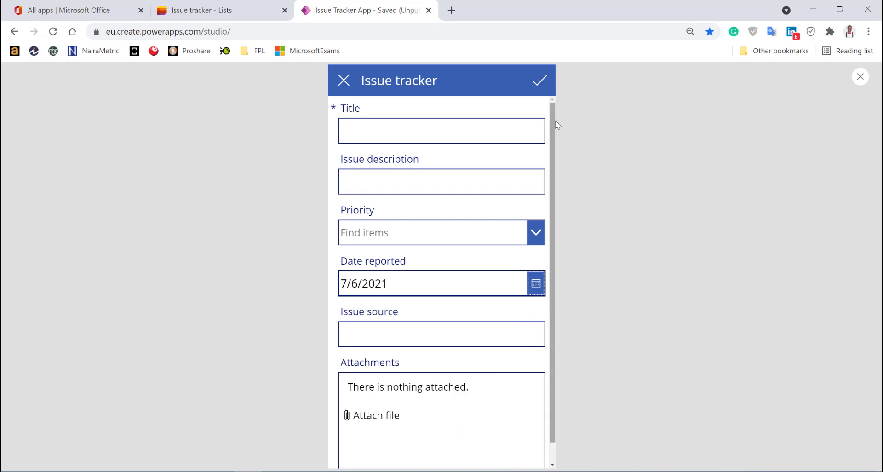
{"action": "left_click", "coordinate": [860, 76]}
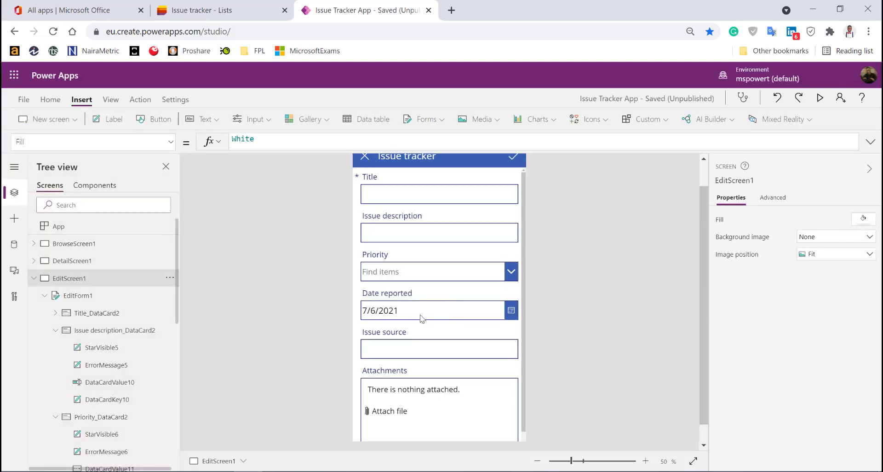
Review the DefaultDate formula of the Date reported date picker and select its whole card.
{"action": "left_click", "coordinate": [421, 297]}
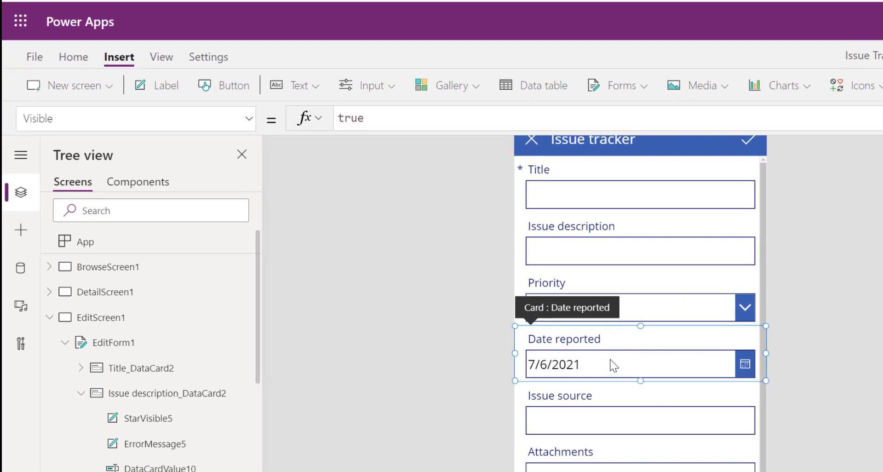
{"action": "left_click", "coordinate": [491, 330]}
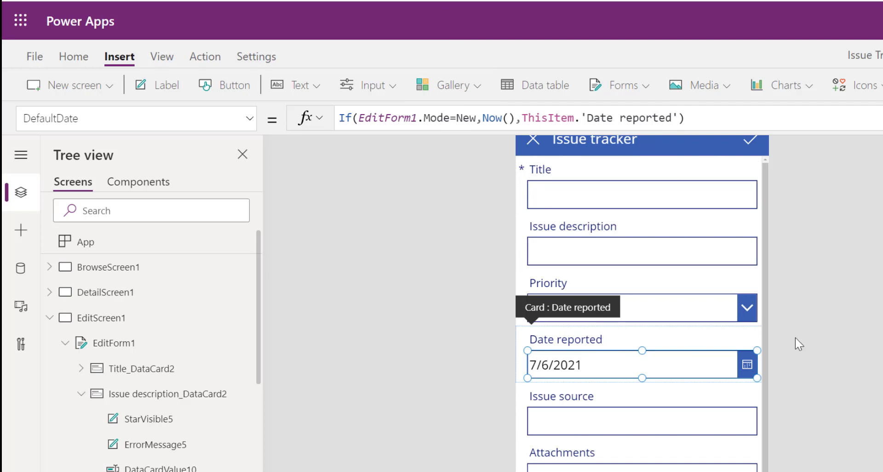
{"action": "left_click", "coordinate": [827, 344]}
{"action": "left_click", "coordinate": [725, 350]}
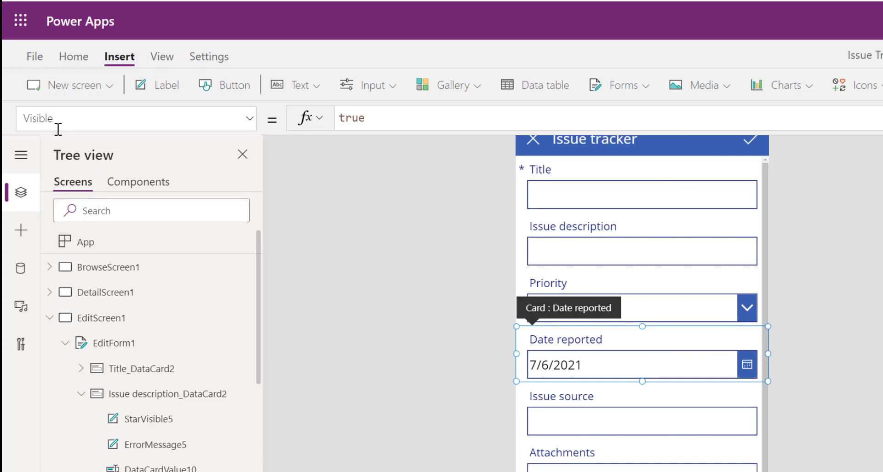
{"action": "left_click", "coordinate": [69, 117]}
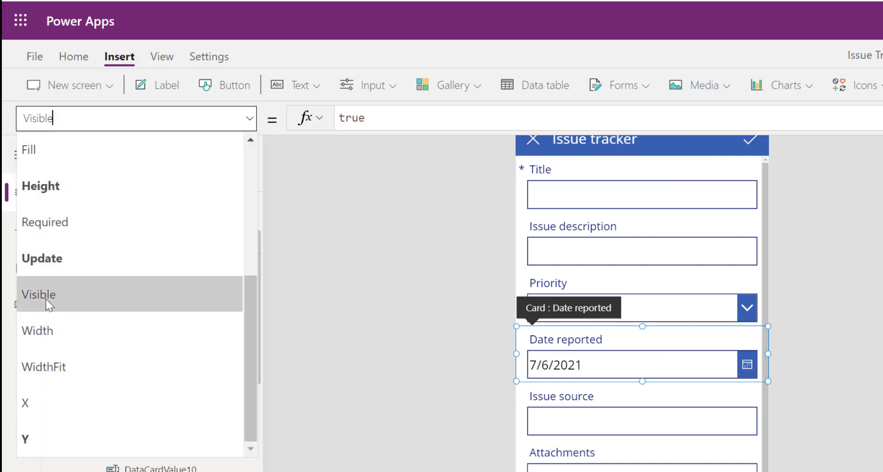
{"action": "left_click", "coordinate": [402, 116]}
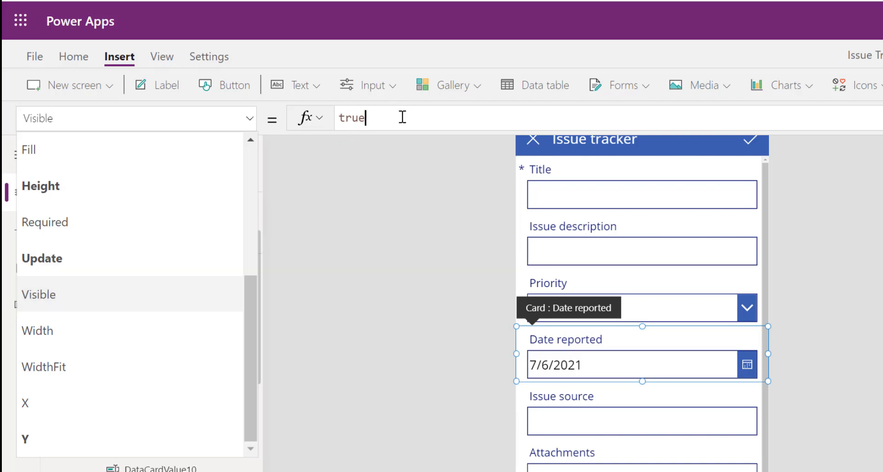
{"action": "type", "text": "false"}
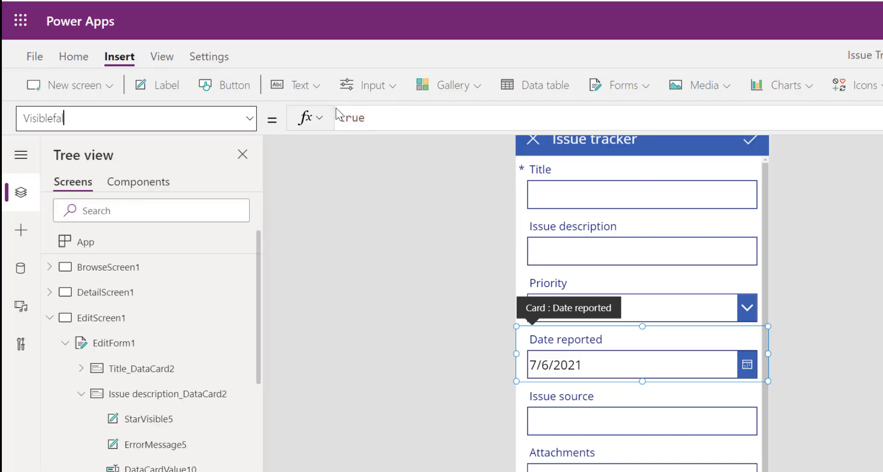
{"action": "key", "text": "BackSpace"}
{"action": "key", "text": "BackSpace"}
{"action": "key", "text": "BackSpace"}
{"action": "key", "text": "BackSpace"}
{"action": "key", "text": "BackSpace"}
Set the Date reported card's Visible property to false and deselect the card.
{"action": "left_click", "coordinate": [515, 117]}
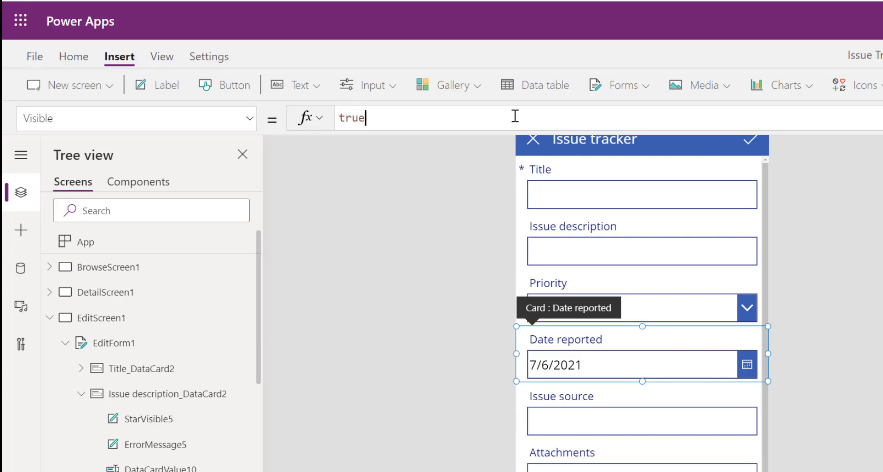
{"action": "key", "text": "BackSpace"}
{"action": "key", "text": "BackSpace"}
{"action": "key", "text": "BackSpace"}
{"action": "key", "text": "BackSpace"}
{"action": "type", "text": "false"}
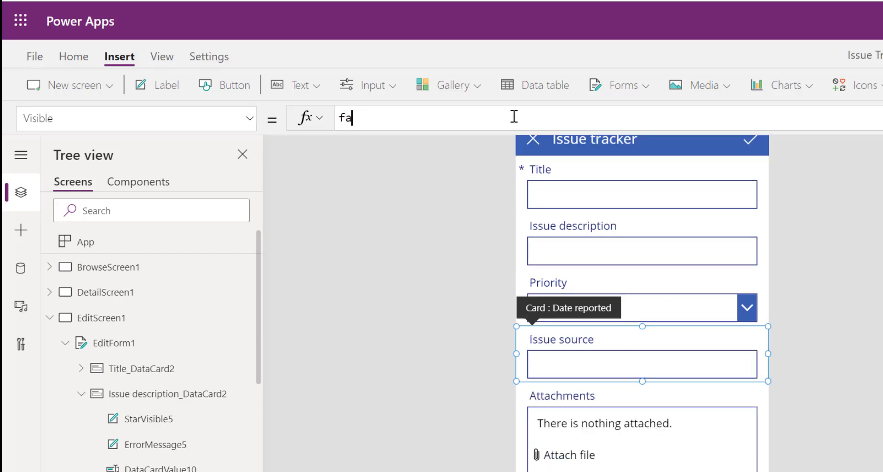
{"action": "left_click", "coordinate": [435, 296]}
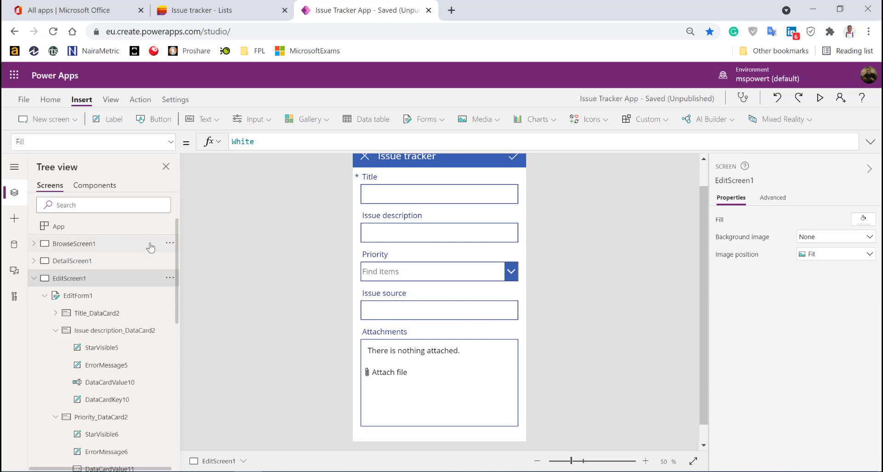
Preview the app from BrowseScreen1 and start a new issue to check the form with the Date reported card hidden.
{"action": "left_click", "coordinate": [68, 245]}
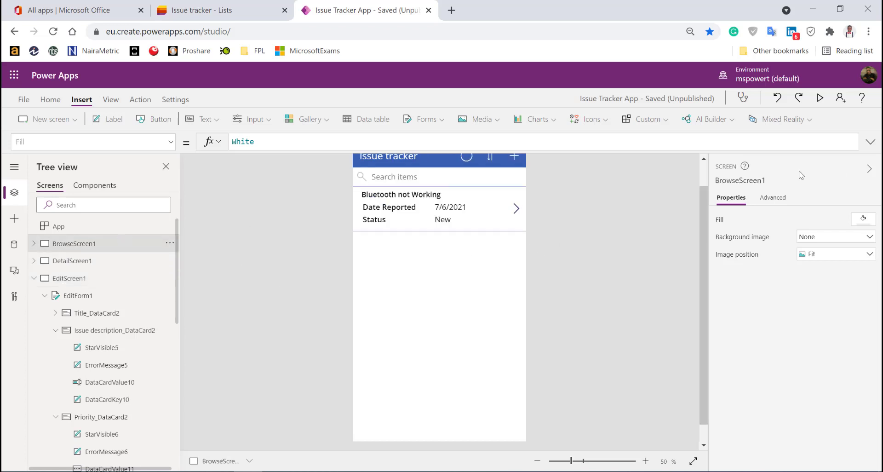
{"action": "left_click", "coordinate": [820, 97]}
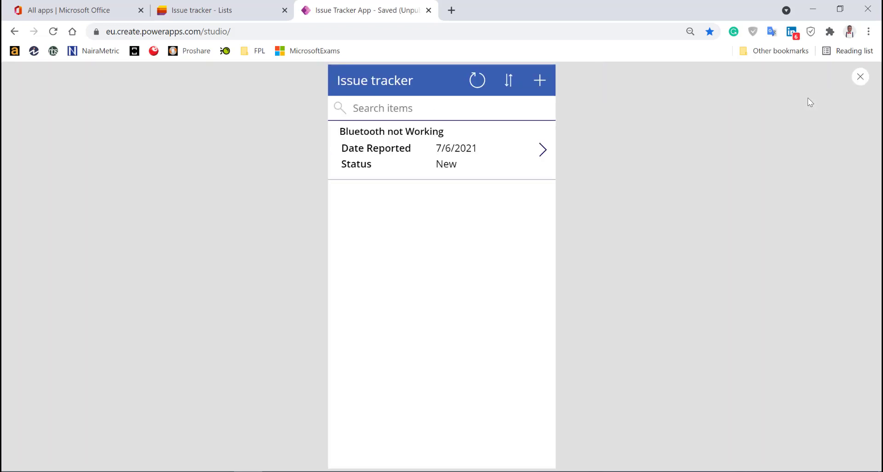
{"action": "left_click", "coordinate": [540, 83]}
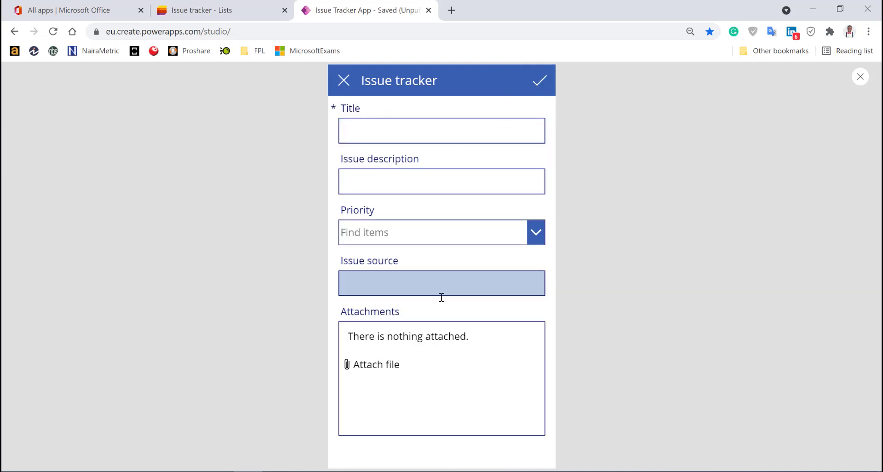
Fill in the new issue with title "Wifi Challenge", description "My PC is not connecting to WiFi" and priority High.
{"action": "left_click", "coordinate": [424, 123]}
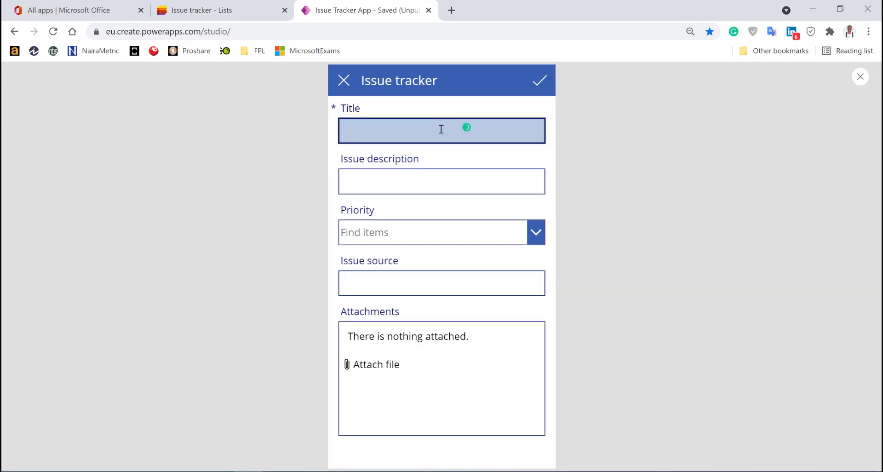
{"action": "type", "text": "Wifi Challenge"}
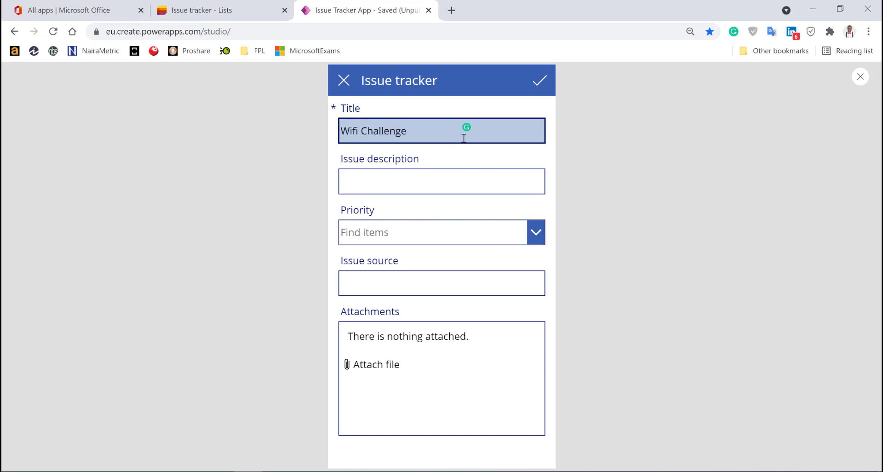
{"action": "left_click", "coordinate": [445, 183]}
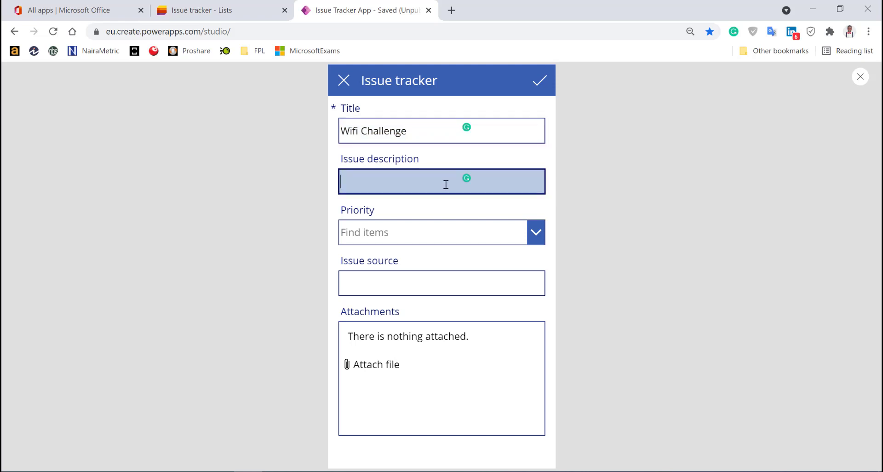
{"action": "type", "text": "My "}
{"action": "type", "text": "W"}
{"action": "type", "text": "PC is not con"}
{"action": "type", "text": "necting to "}
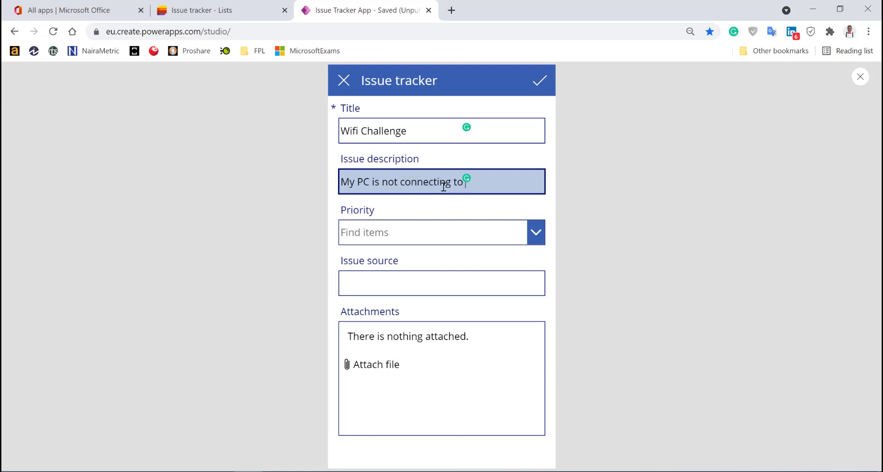
{"action": "type", "text": "WiFi"}
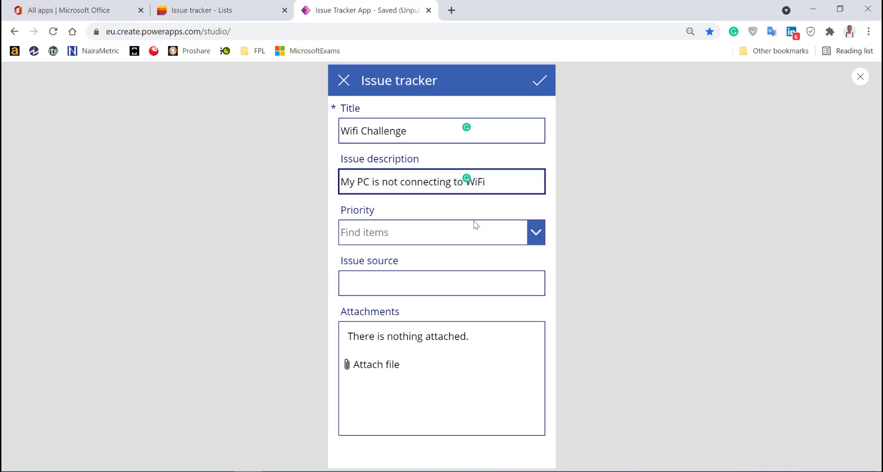
{"action": "left_click", "coordinate": [472, 230]}
{"action": "left_click", "coordinate": [423, 280]}
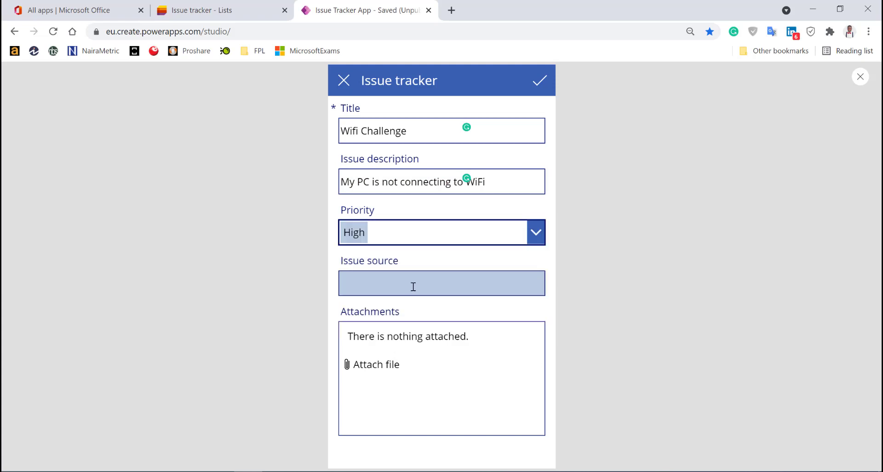
Attach the Crud image from the PowerApps folder to the new issue and submit the form.
{"action": "left_click", "coordinate": [387, 364]}
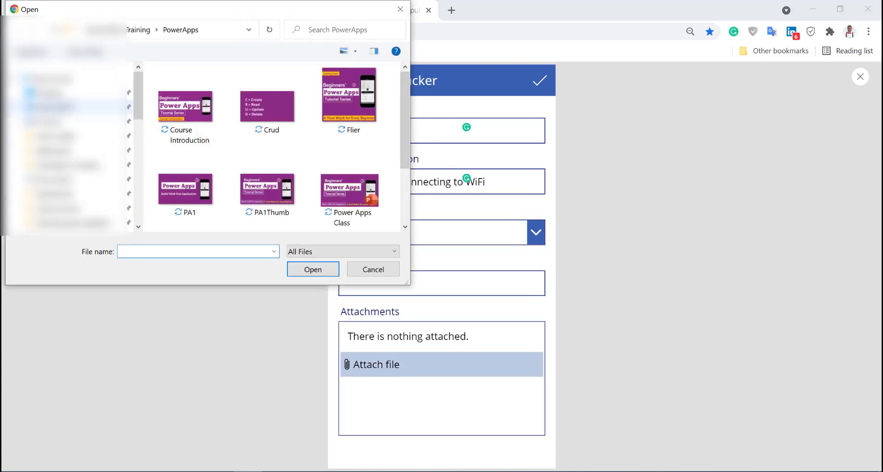
{"action": "left_click", "coordinate": [271, 110]}
{"action": "left_click", "coordinate": [312, 269]}
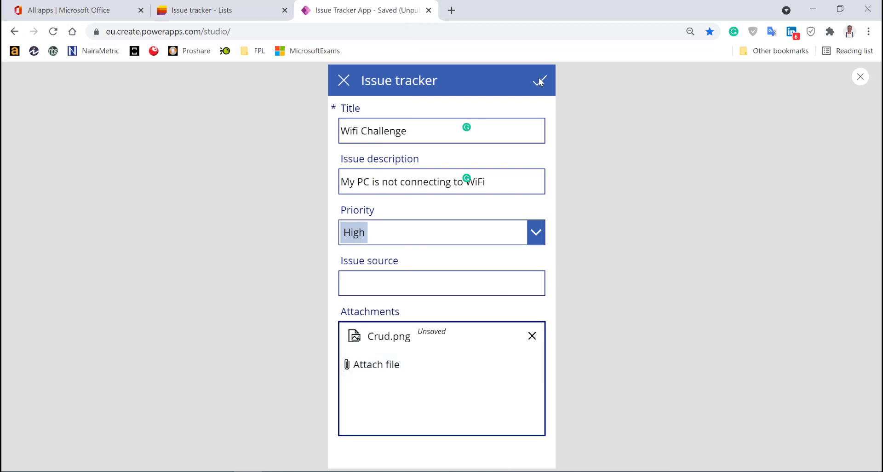
{"action": "left_click", "coordinate": [540, 87]}
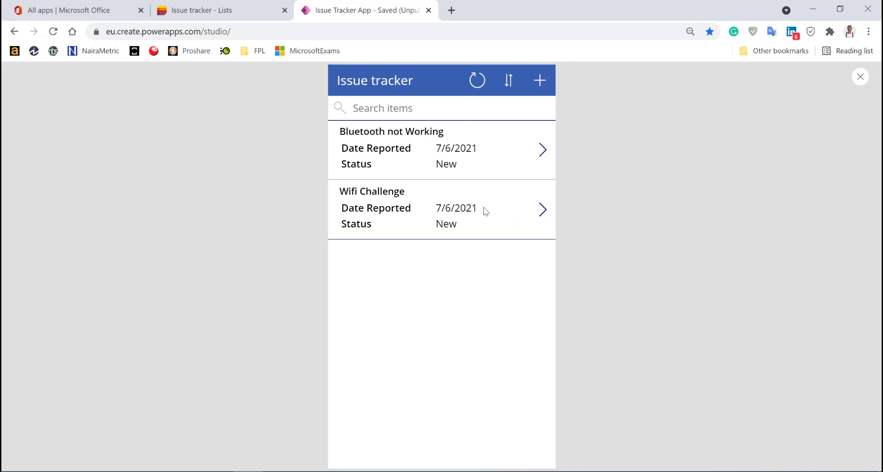
Review the details of the Wifi Challenge issue and exit the preview.
{"action": "left_click", "coordinate": [495, 211]}
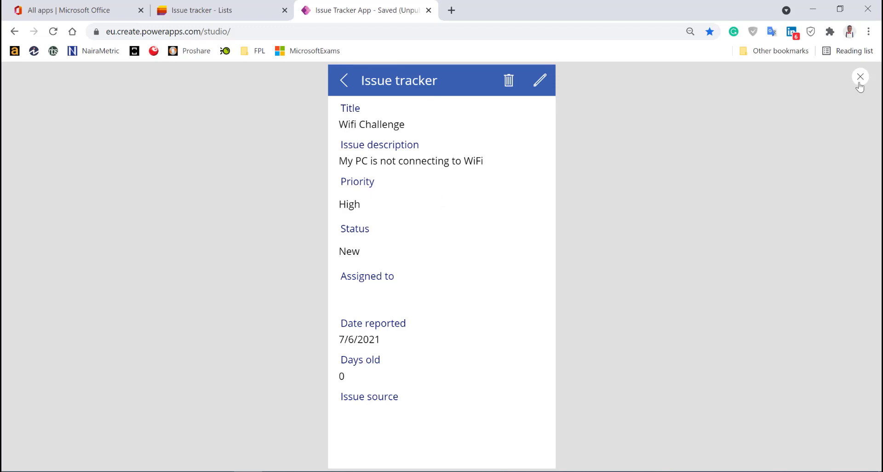
{"action": "left_click", "coordinate": [859, 76]}
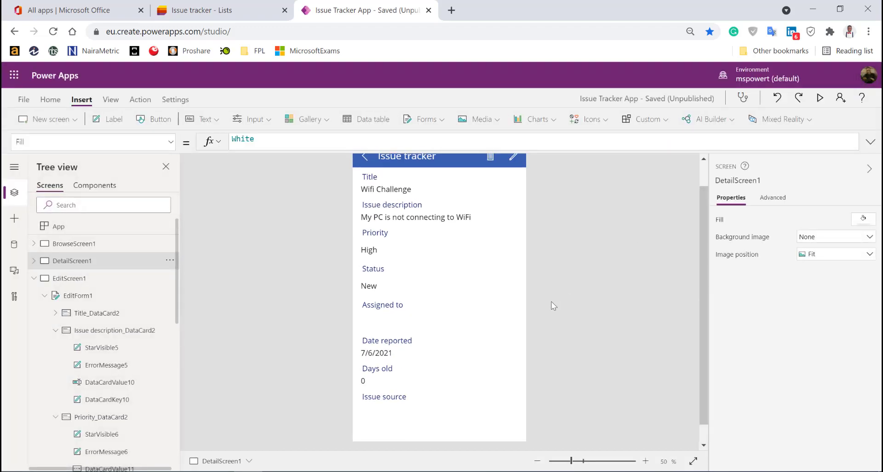